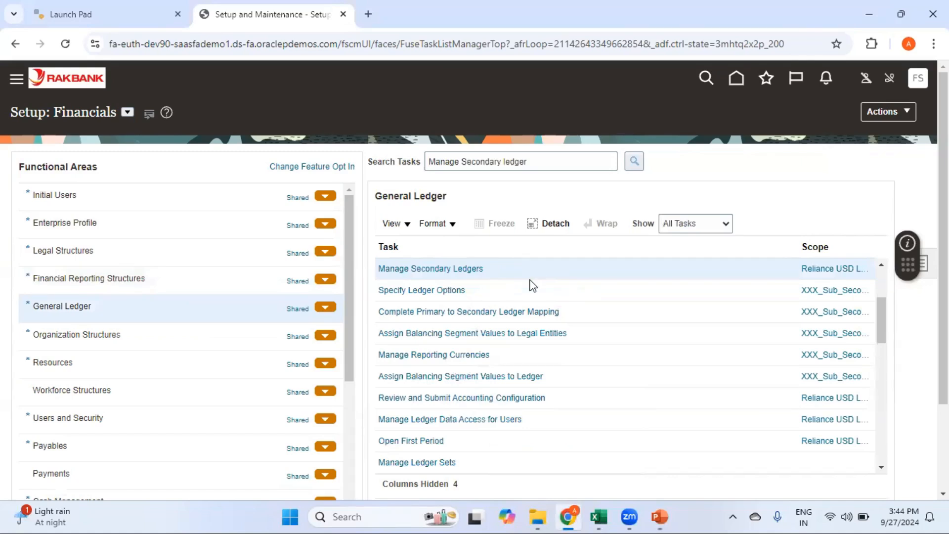
Step: Open the Manage Secondary Ledgers task with the scope set to primary ledger Reliance USD Ledger US
left_click(462, 276)
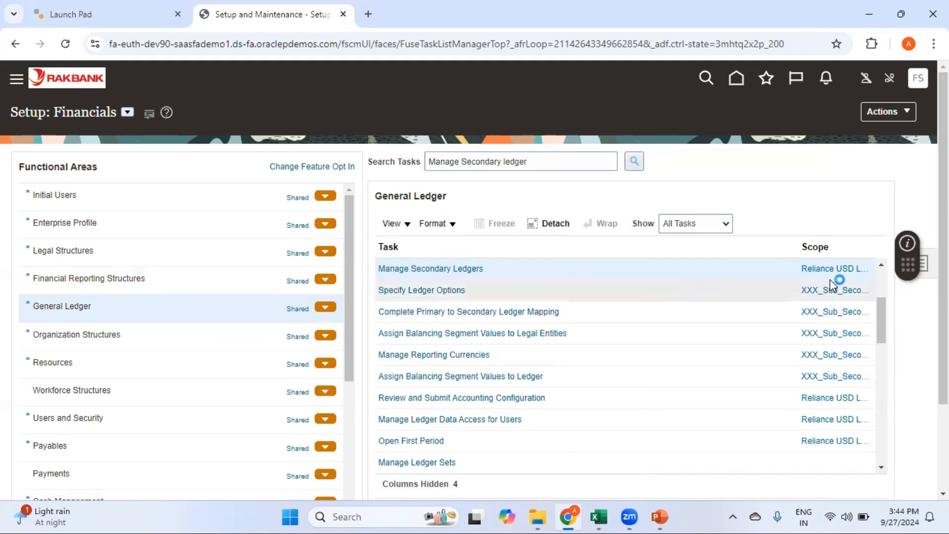
left_click(842, 272)
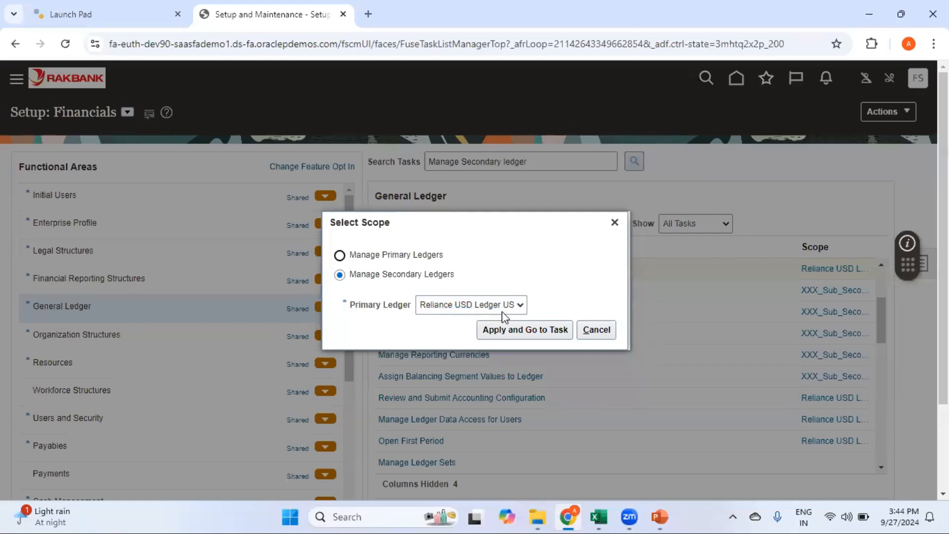
left_click(547, 332)
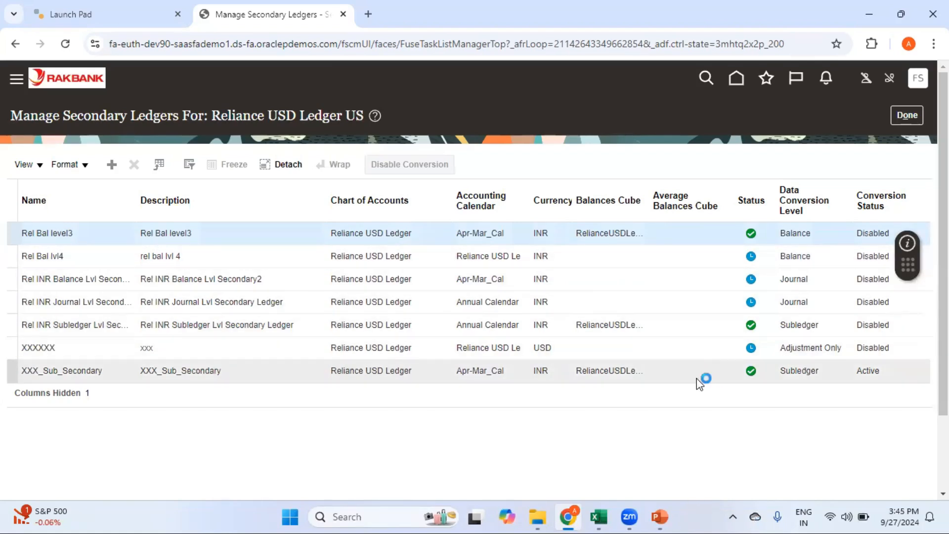
Step: Disable the conversion for the secondary ledger XXX_Sub_Secondary and accept the permanent stop of propagation
left_click(677, 379)
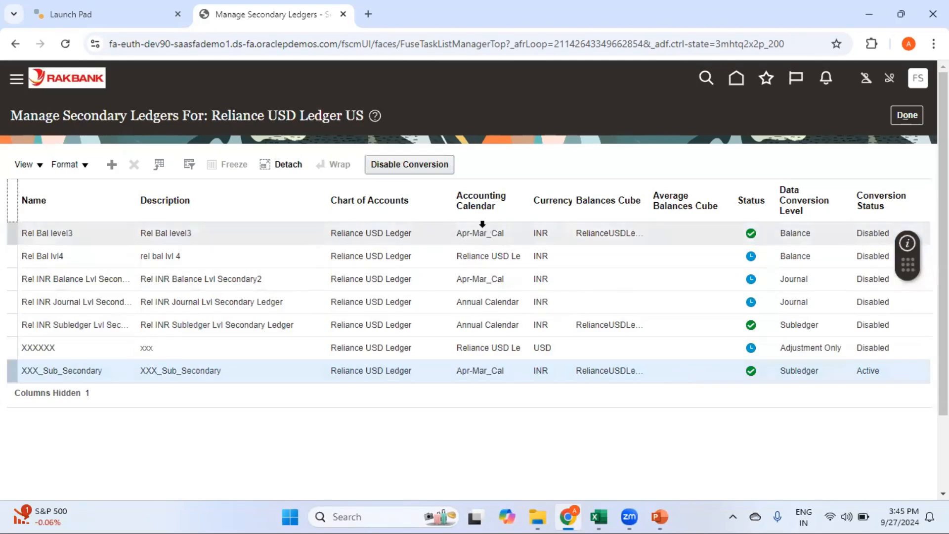
left_click(424, 174)
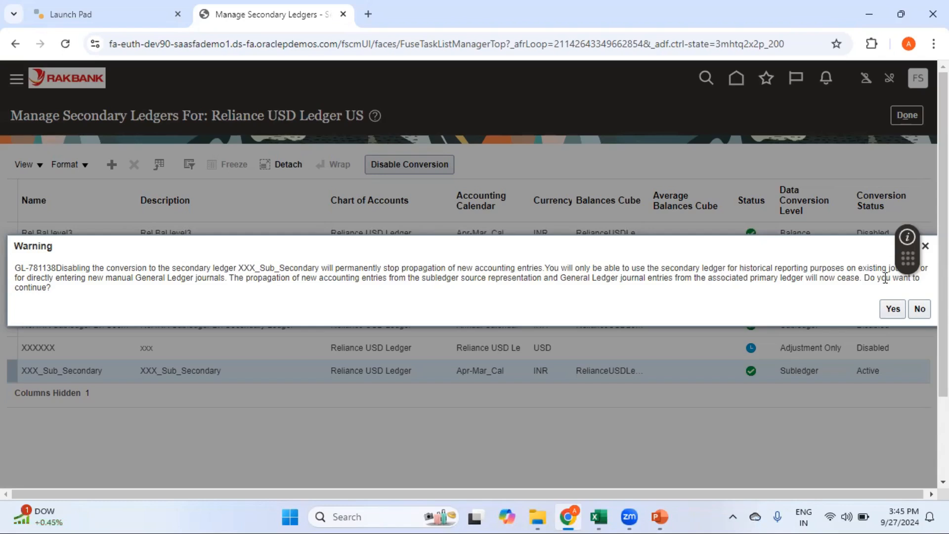
left_click(892, 310)
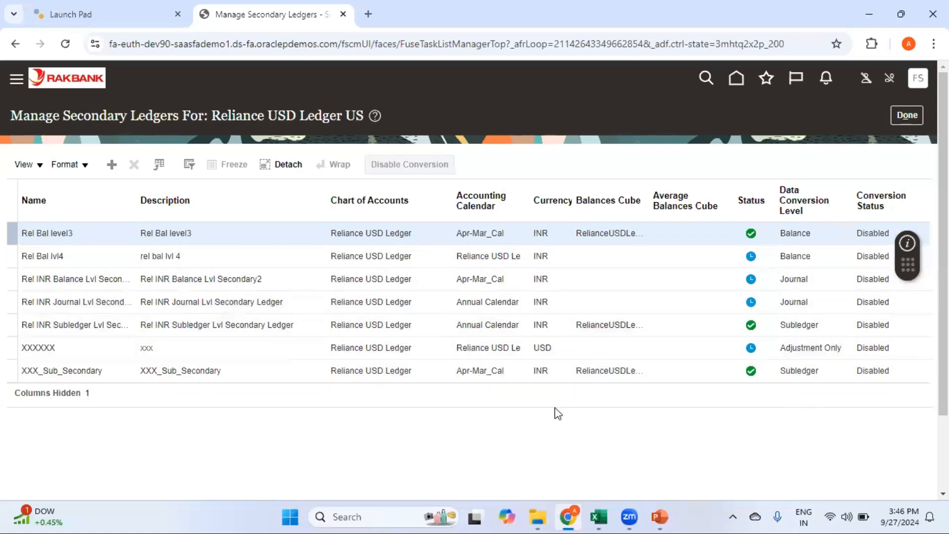
Step: Start creating a secondary ledger, and copy the subledger level ledger's name from cell D4 of the Excel data conversion workbook
left_click(112, 166)
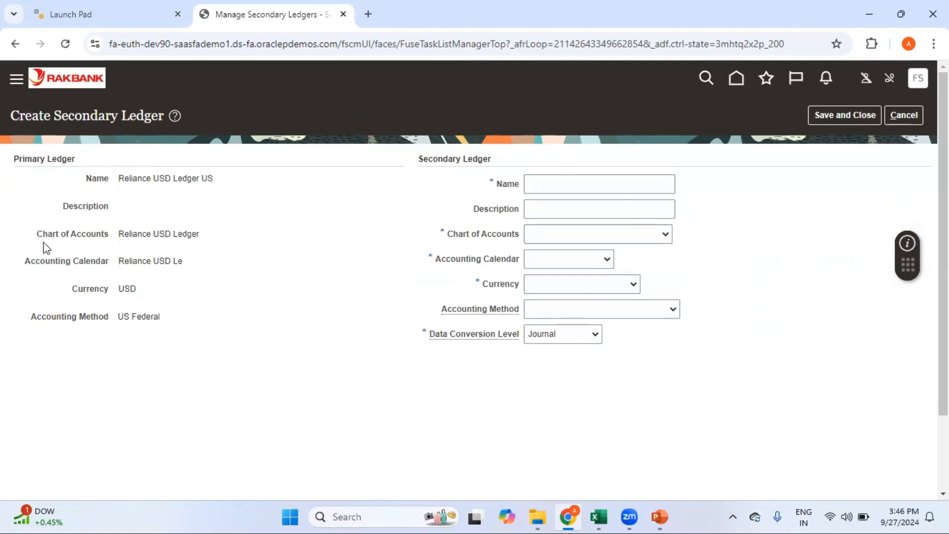
mouse_move(599, 522)
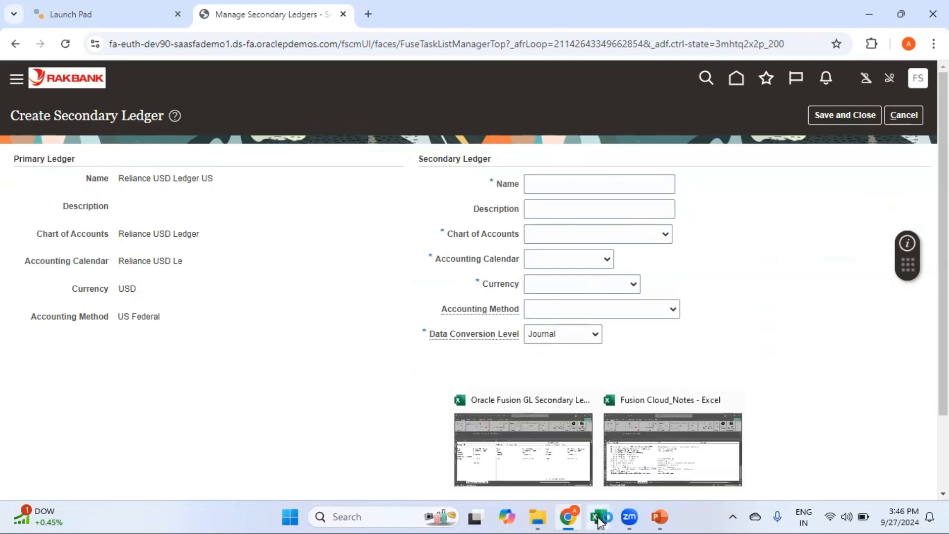
left_click(545, 472)
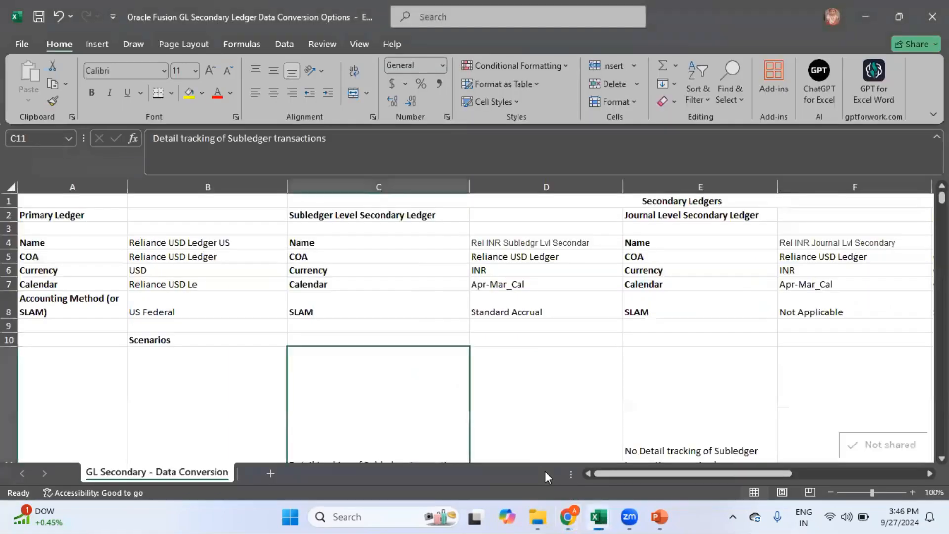
left_click(261, 242)
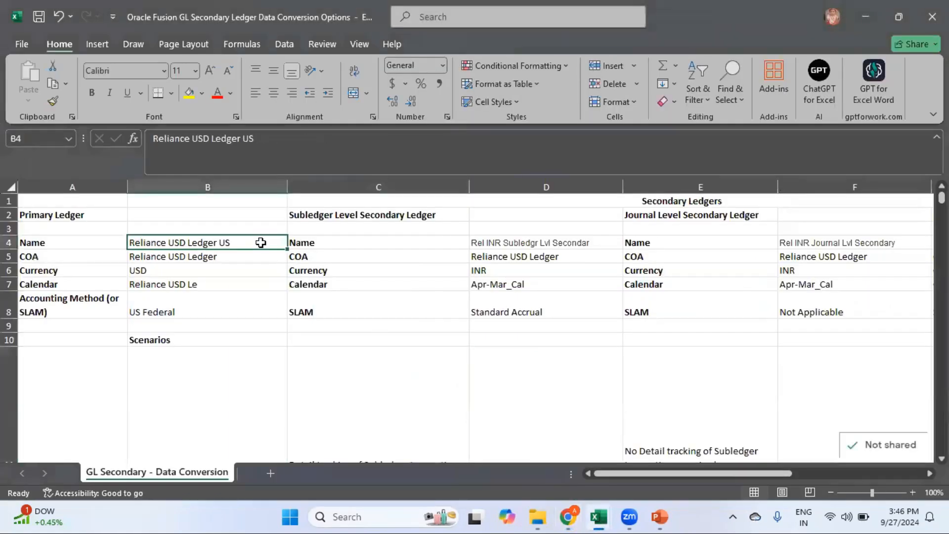
key("Left")
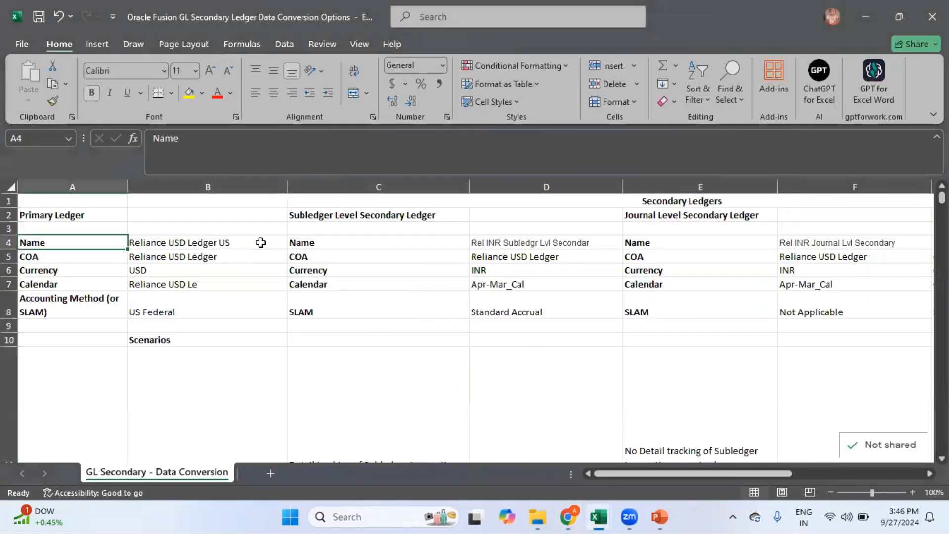
key("Right")
key("Right")
key("Right")
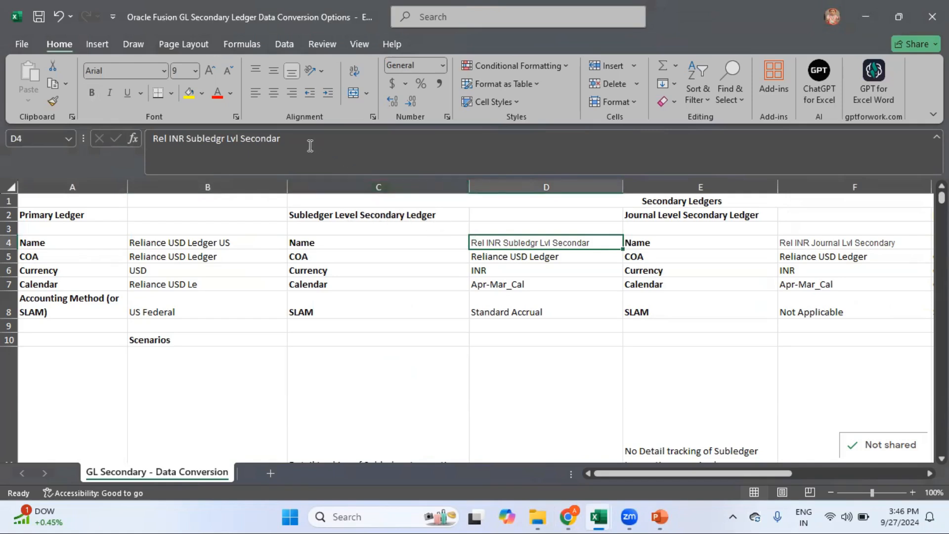
triple_click(294, 133)
key("ctrl+c")
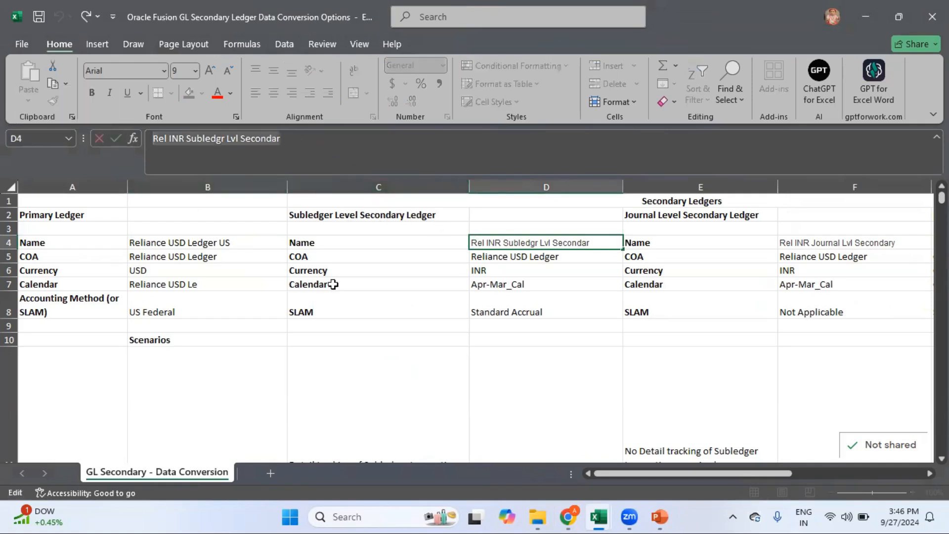
Step: In the browser, name the secondary ledger "Rel INR Subledgr Lvl Secondary" and describe it as "Reliance INR Subledger Level Secondary"
key("alt+Tab")
left_click(606, 187)
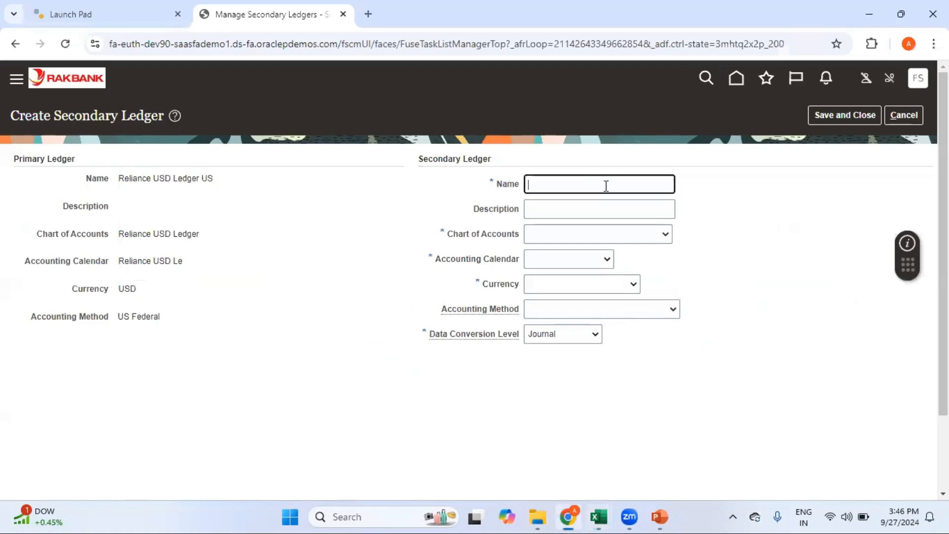
key("ctrl+v")
type("y")
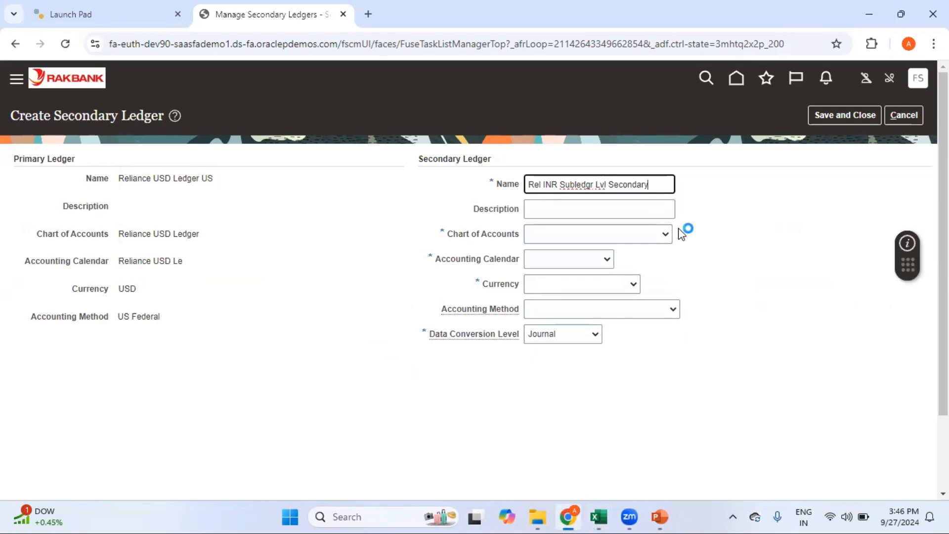
left_click(578, 208)
type("Relian")
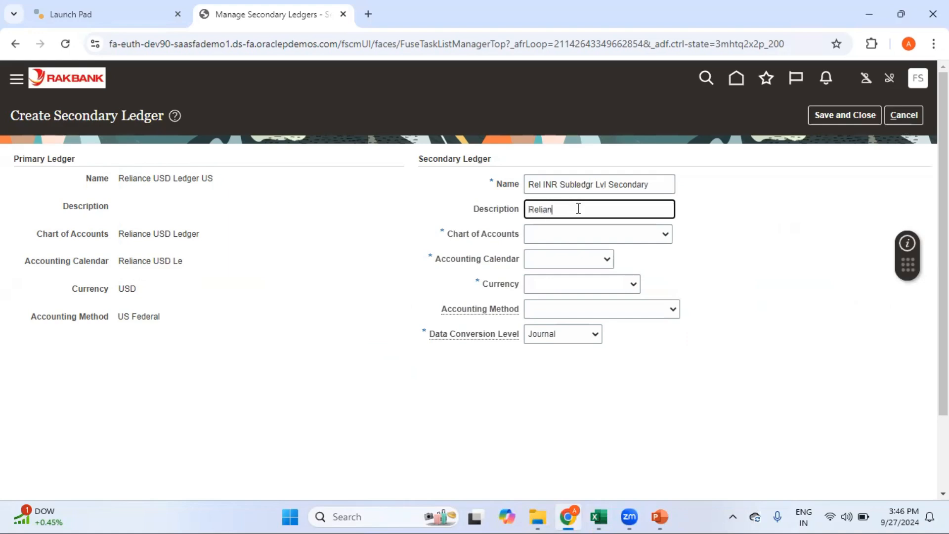
type("ce INR Subledger Level Secondary")
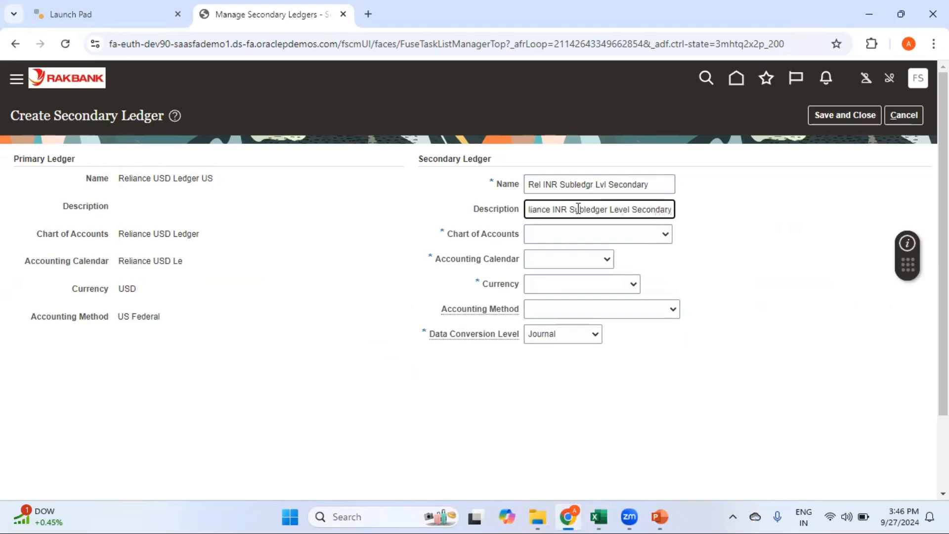
Step: In the Excel workbook, correct the subledger level ledger's name in cell D4 to "Rel INR Subledgr Lvl Secondary"
key("alt+Tab")
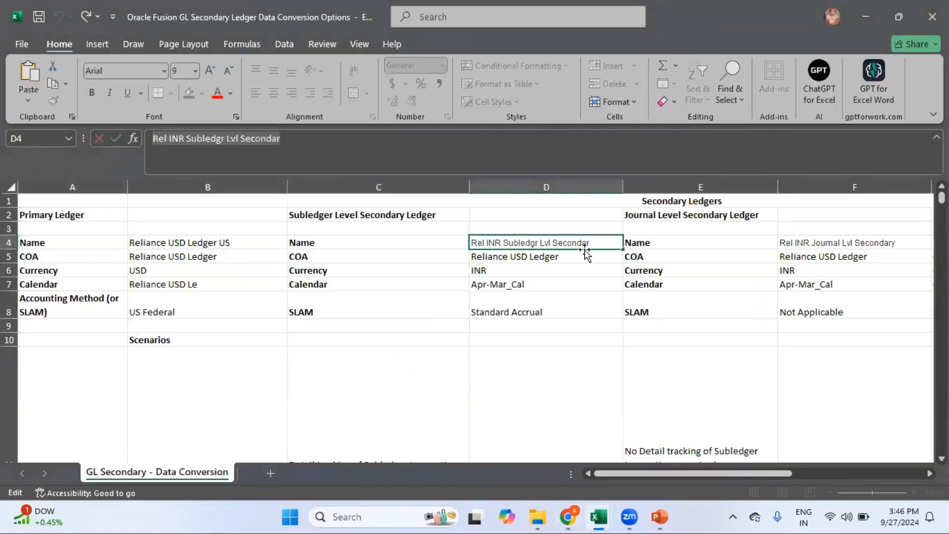
left_click(308, 139)
type("y")
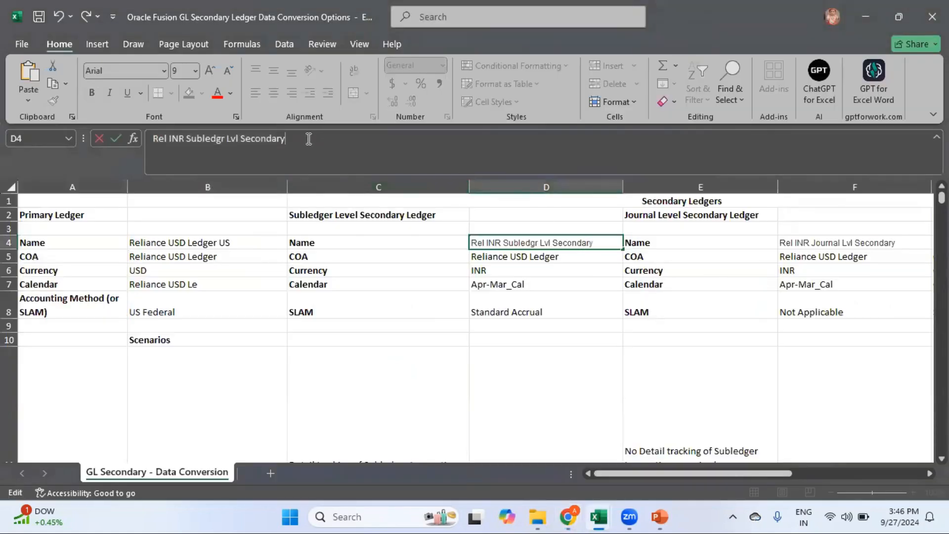
key("Return")
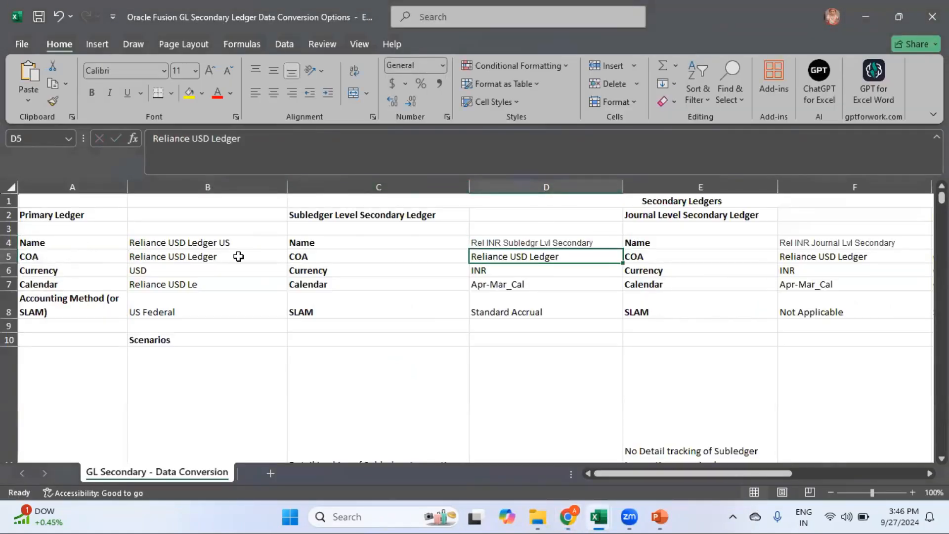
Step: Check the subledger level ledger's COA in the workbook, and set the secondary ledger's chart of accounts to Reliance USD Ledger in the browser
triple_click(265, 141)
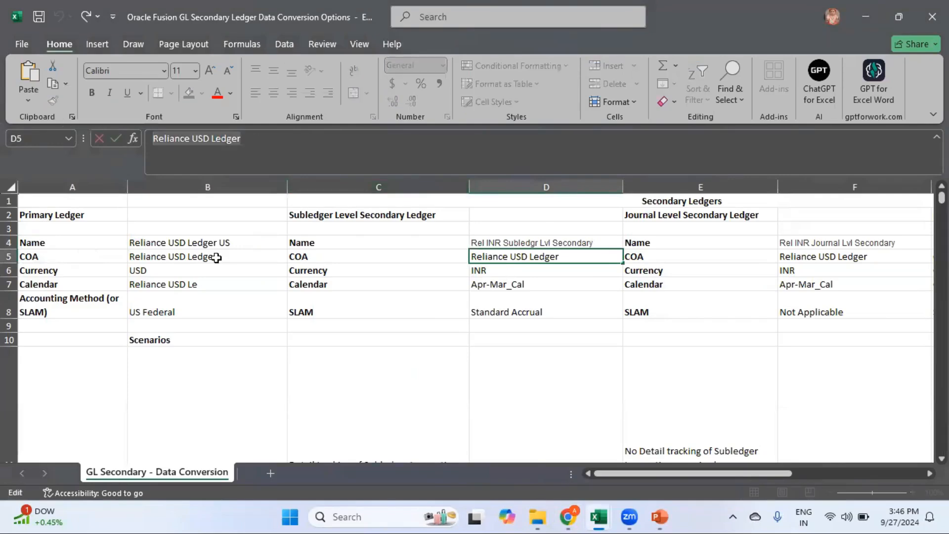
key("Escape")
key("alt+Tab")
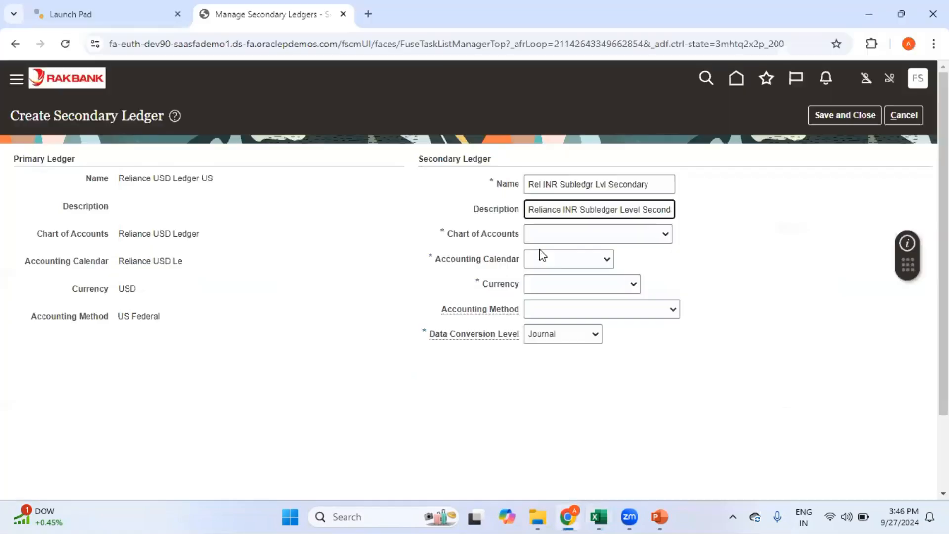
left_click(593, 234)
key("r")
key("r")
key("r")
key("r")
key("r")
key("r")
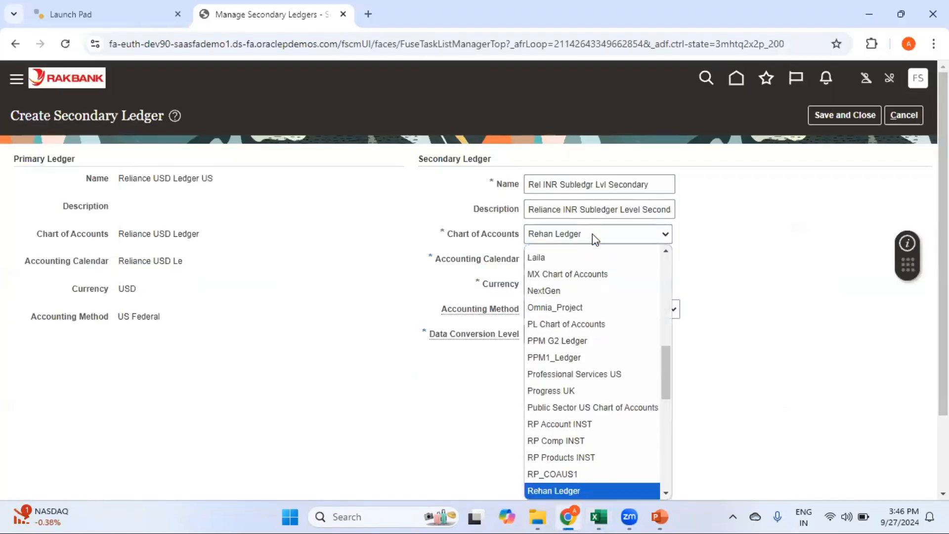
key("r")
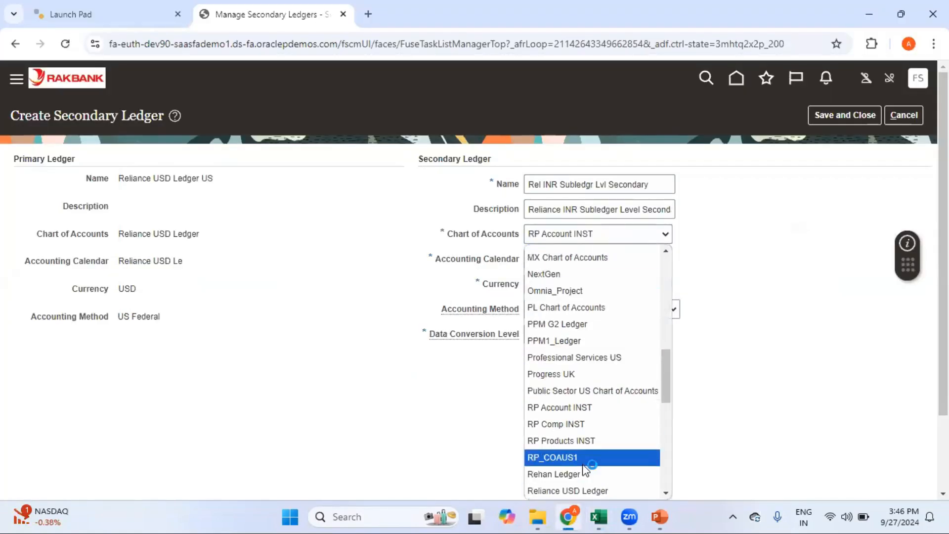
left_click(594, 489)
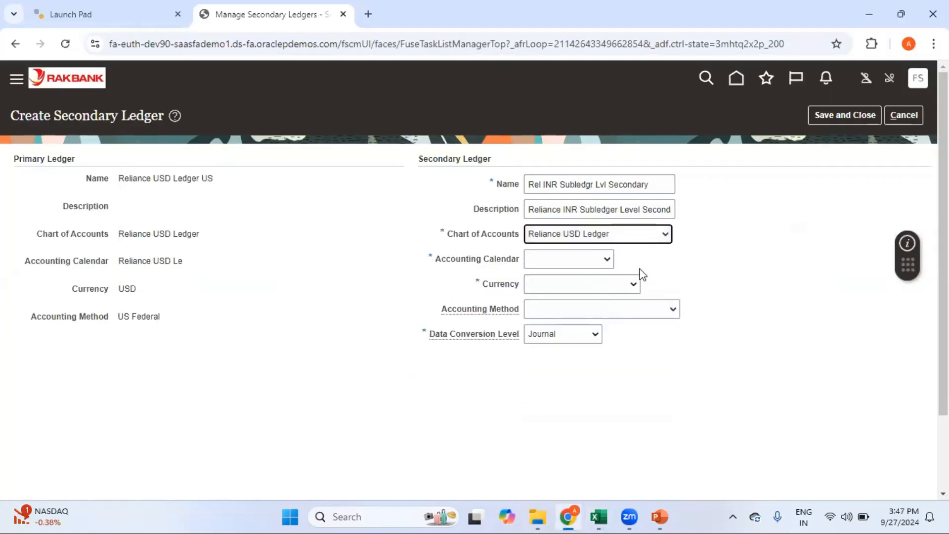
Step: Compare the ledger calendars in the workbook, and set the secondary ledger's accounting calendar to Apr-Mar_Cal in the browser
key("alt+Tab")
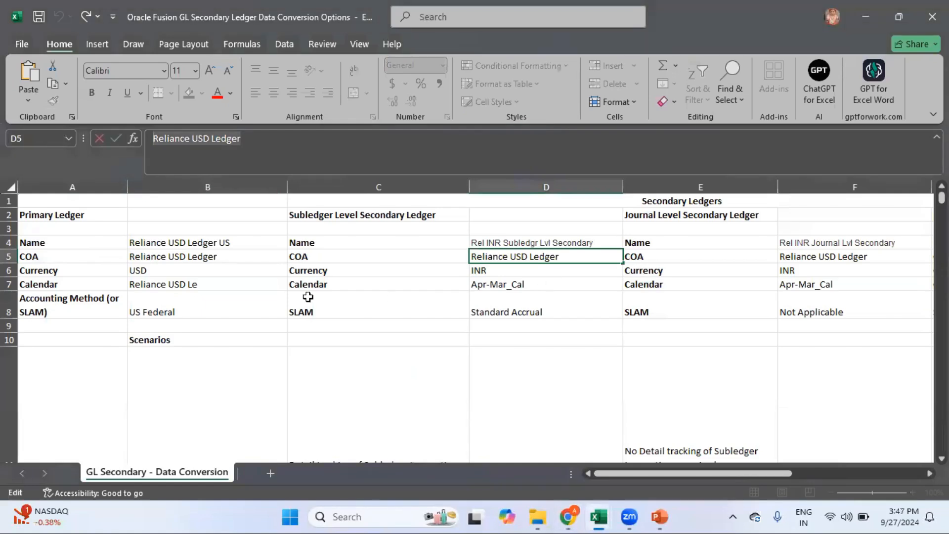
left_click(159, 284)
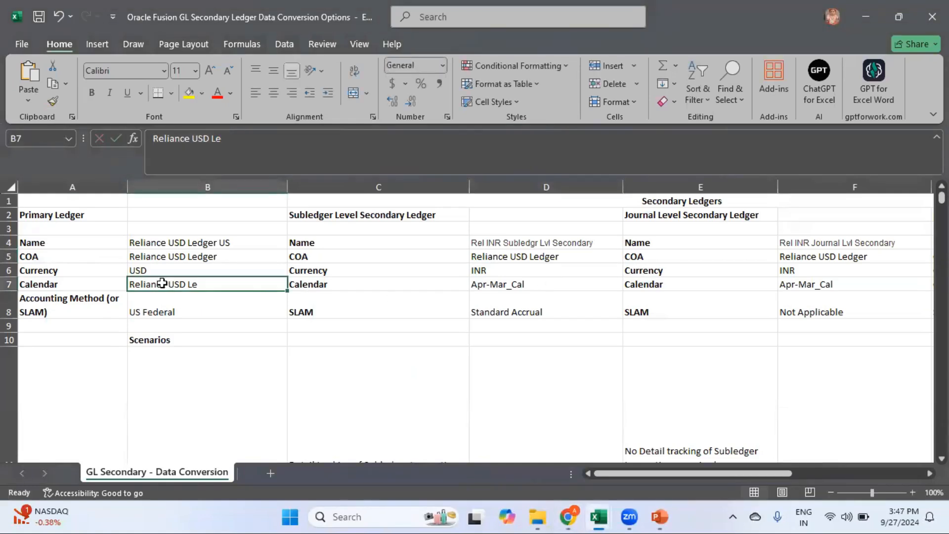
left_click(525, 286)
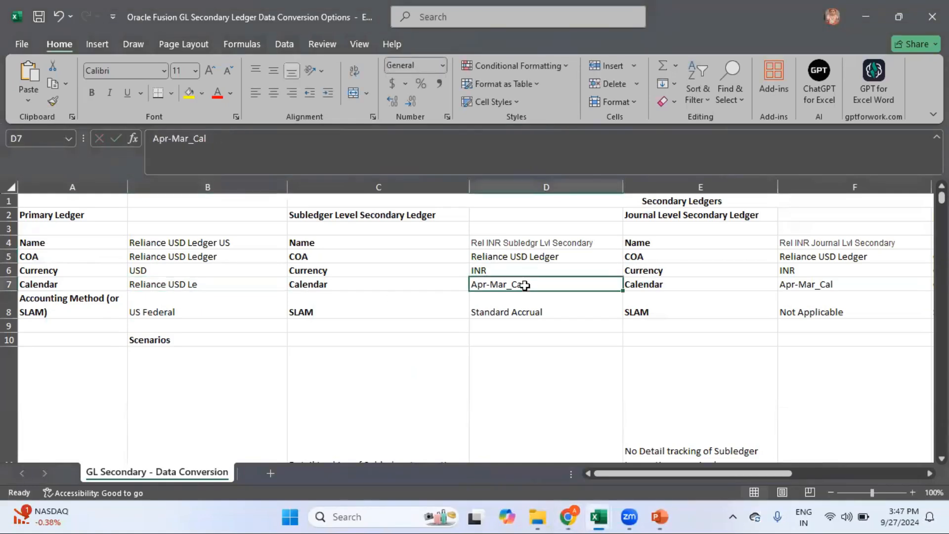
key("alt+Tab")
left_click(606, 260)
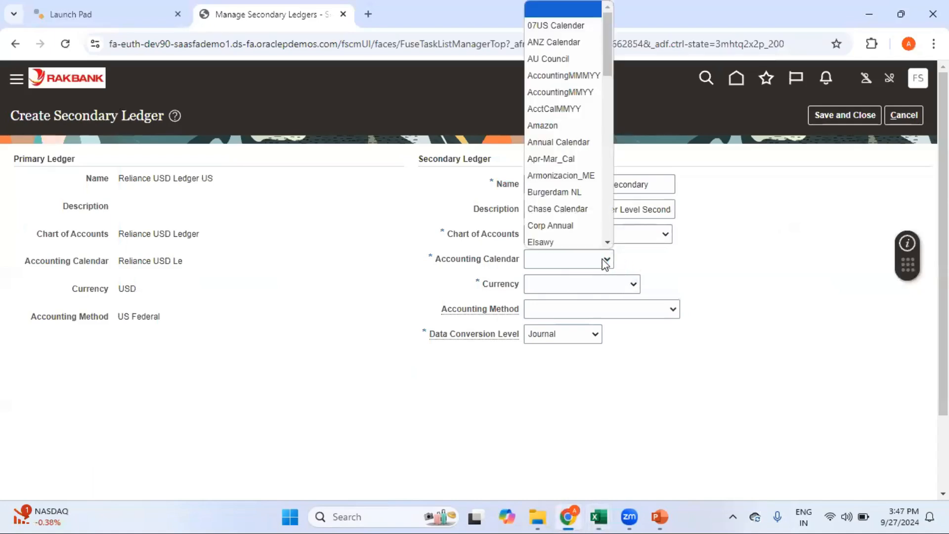
left_click(585, 159)
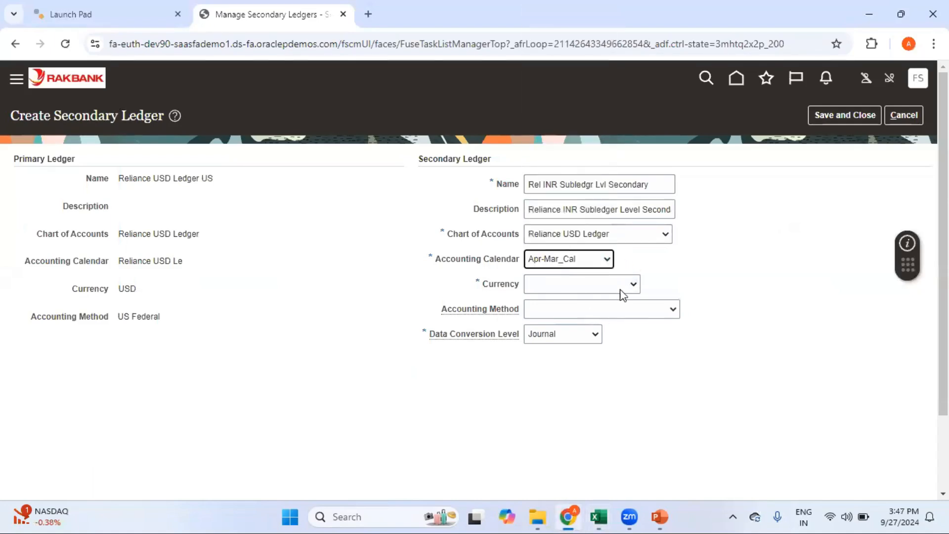
Step: Check the subledger level currency in the workbook, and set the secondary ledger's currency to INR - Indian Rupee in the browser
key("alt+Tab")
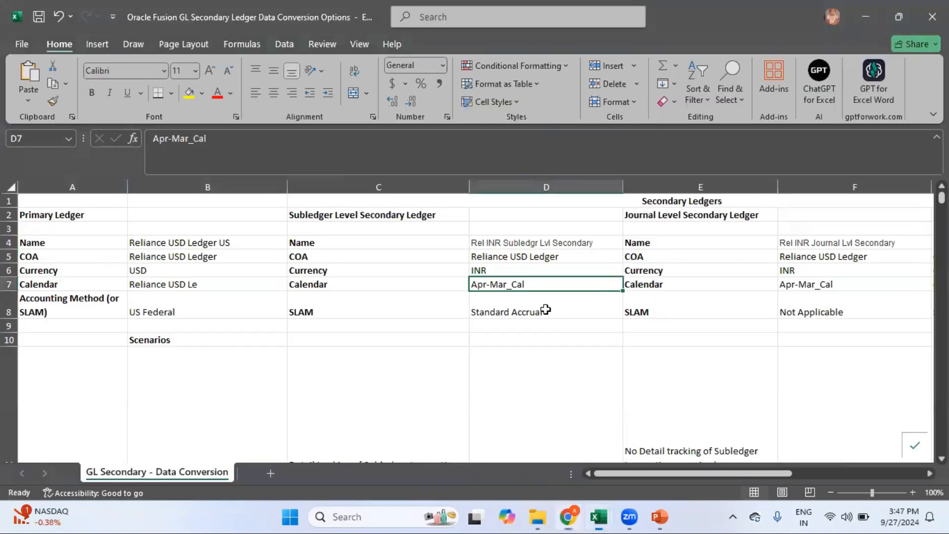
left_click(493, 270)
key("alt+Tab")
left_click(577, 287)
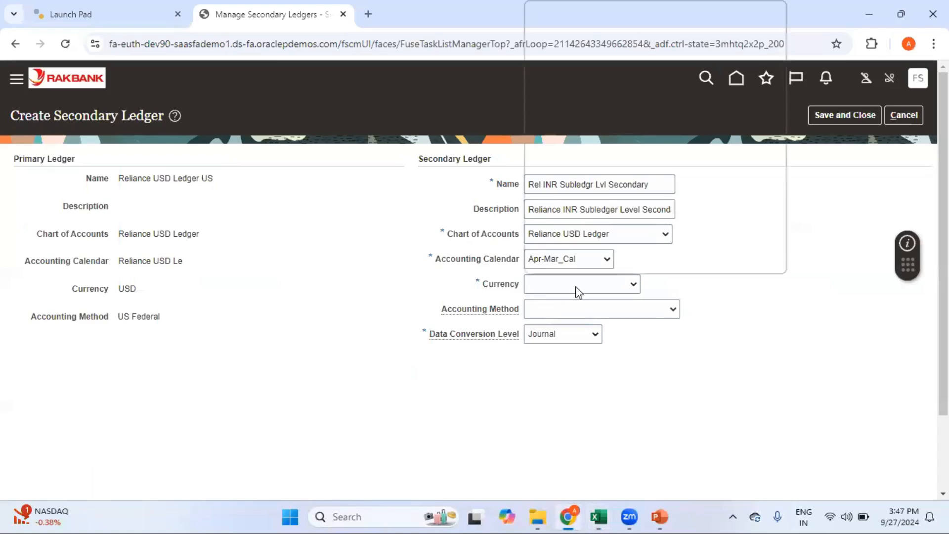
key("i")
key("i")
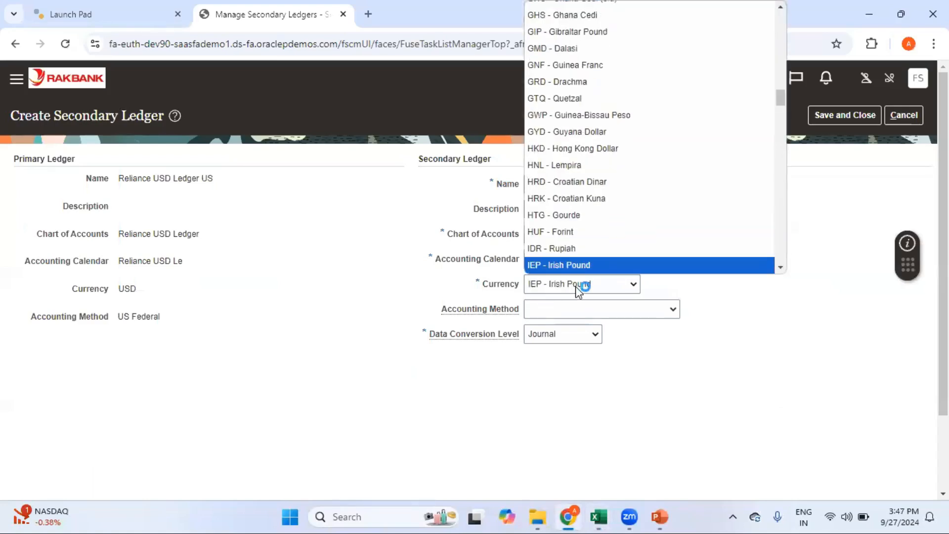
left_click(783, 268)
left_click(783, 268)
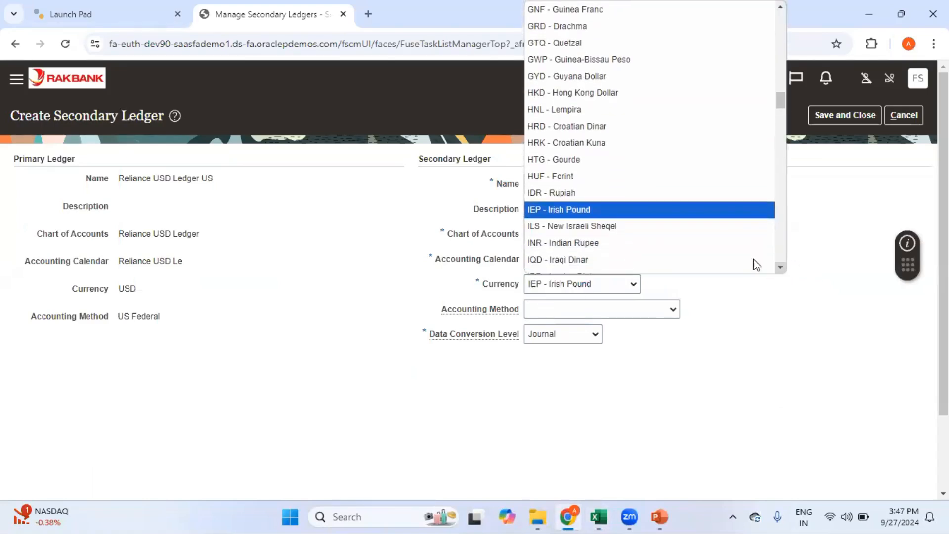
left_click(650, 241)
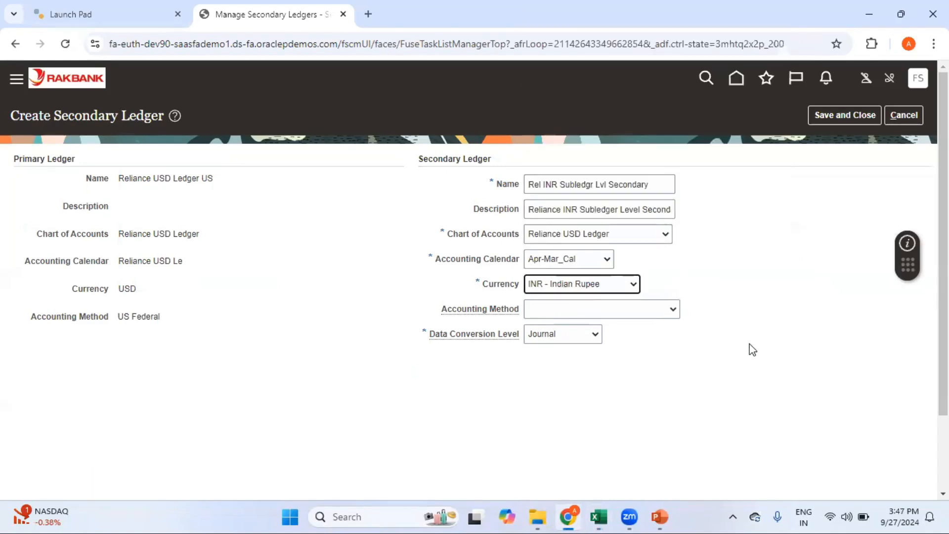
Step: Check the subledger level ledger's SLAM in the workbook, and set the secondary ledger's accounting method to Standard Accrual in the browser
key("alt+Tab")
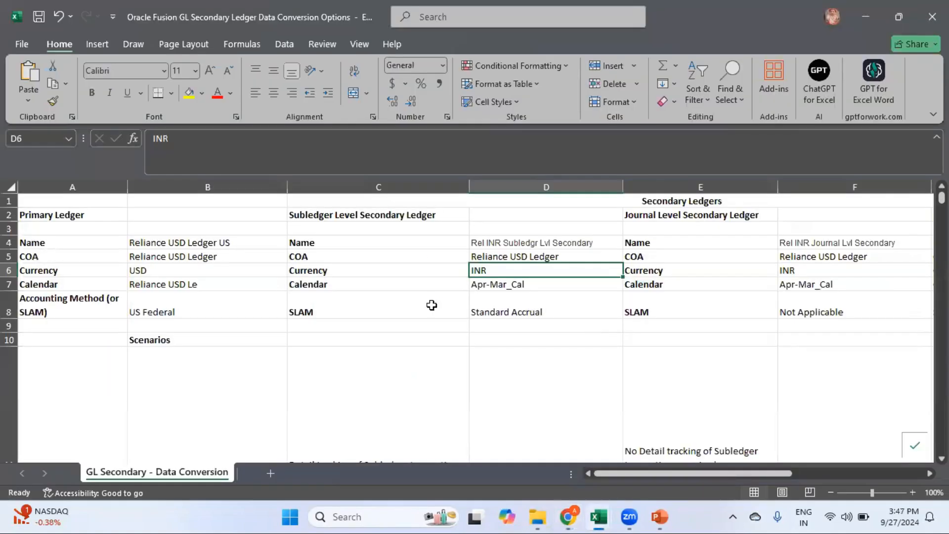
left_click(524, 308)
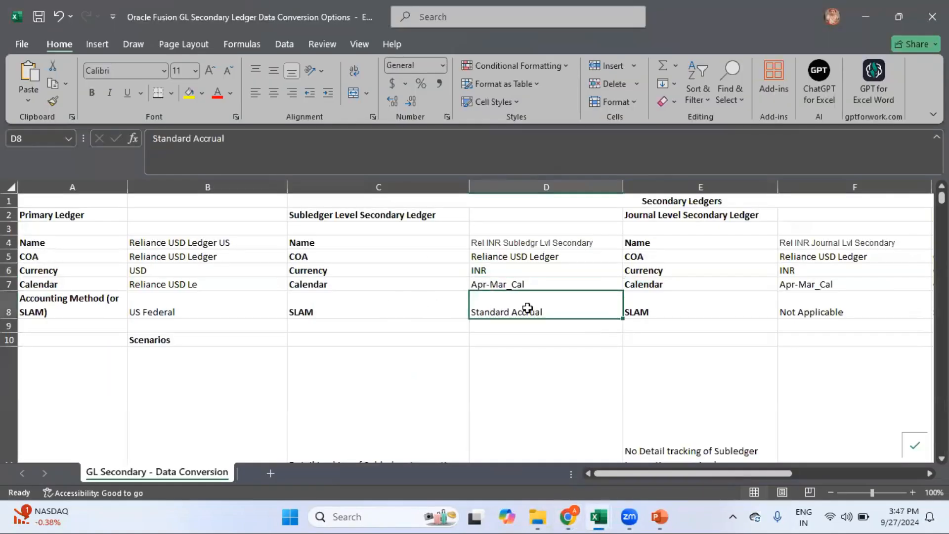
key("alt+Tab")
left_click(609, 310)
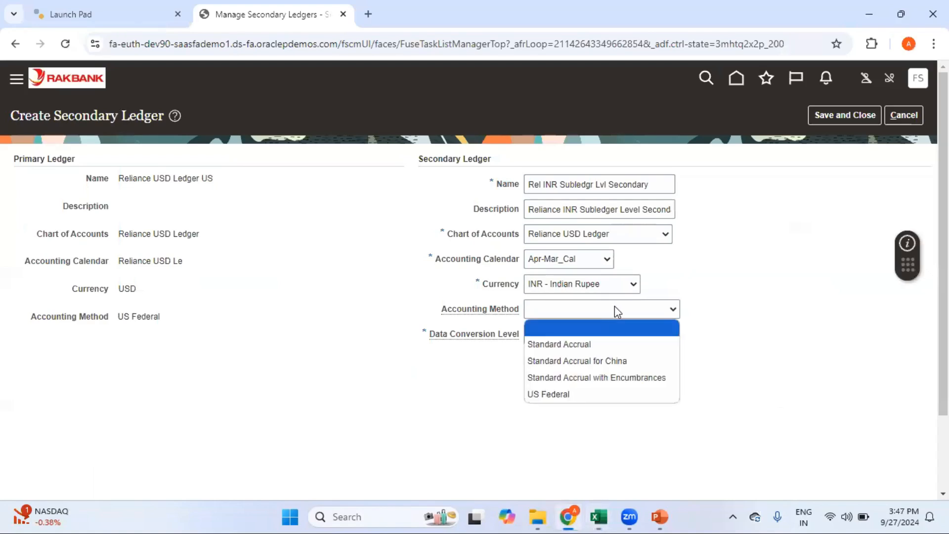
left_click(601, 342)
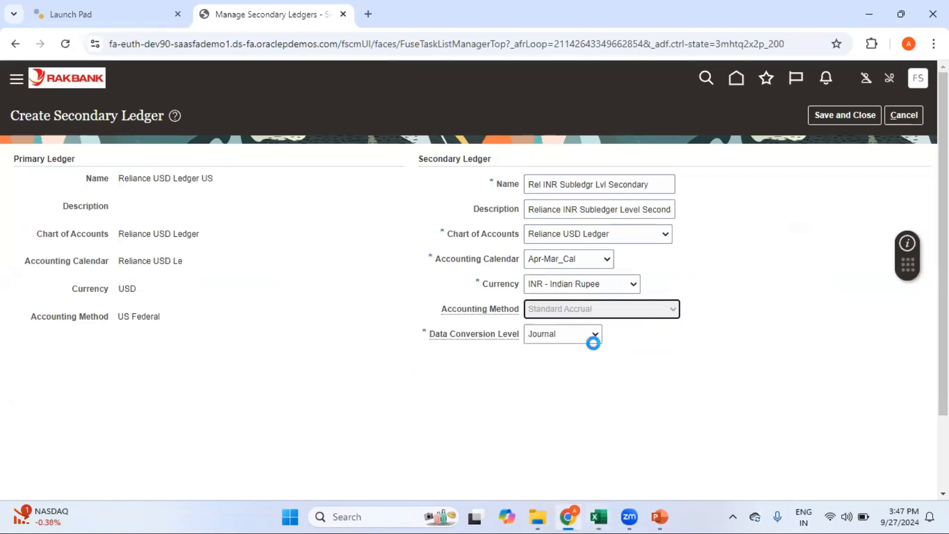
Step: Set the secondary ledger's data conversion level to Subledger, and save and close the new ledger
left_click(563, 340)
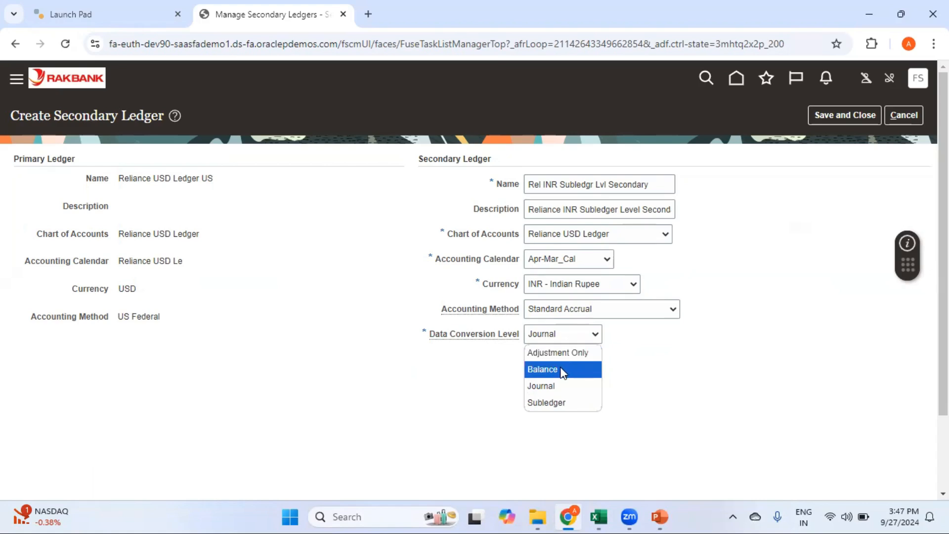
left_click(566, 404)
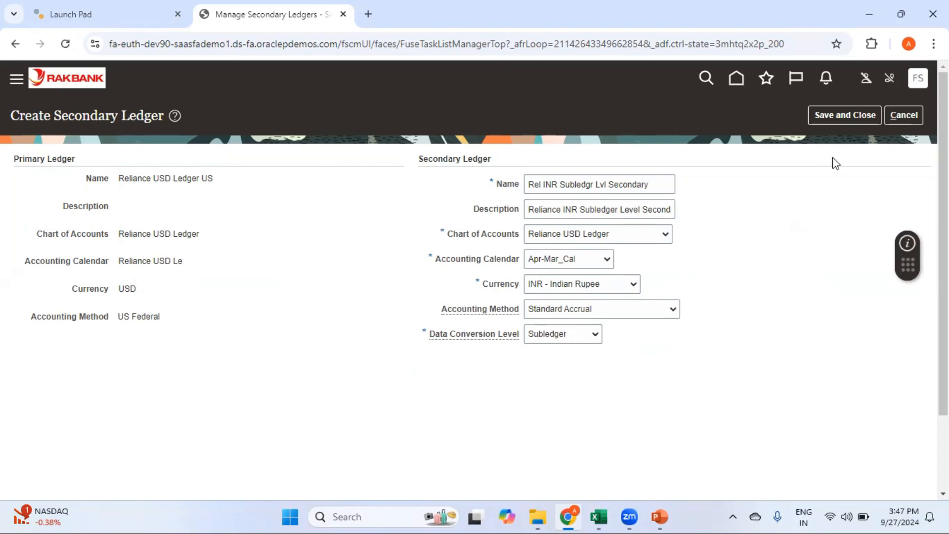
left_click(852, 115)
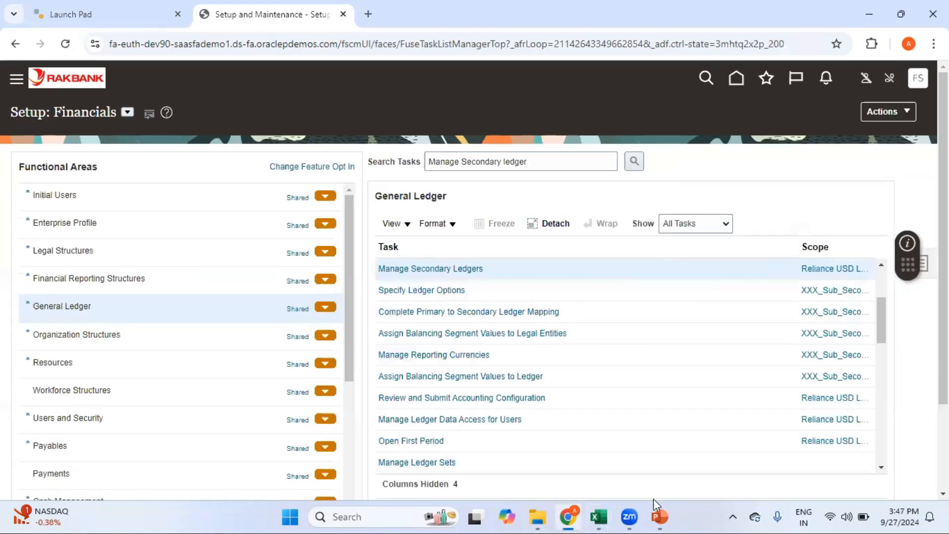
Step: Check the setup steps in PowerPoint, and in the browser start Select and Add for the secondary ledger in the Specify Ledger Options scope
left_click(660, 516)
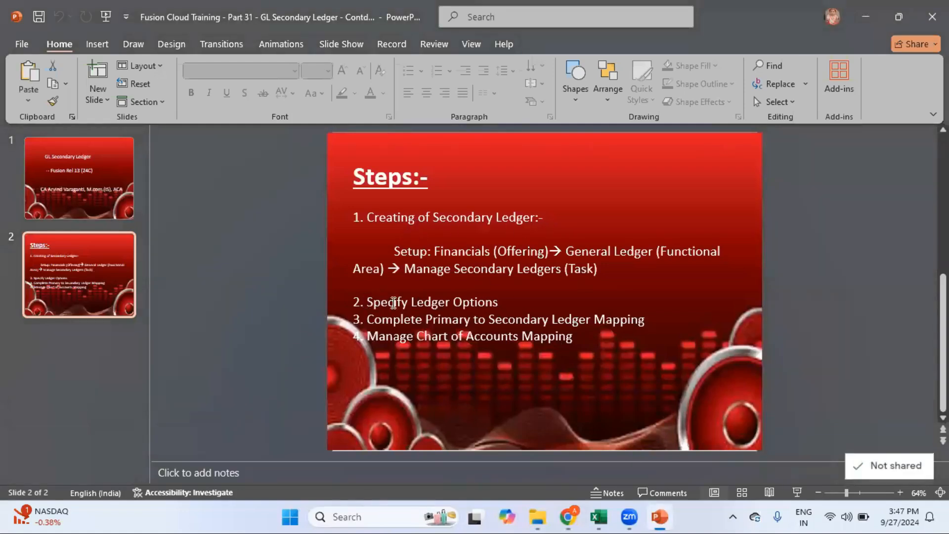
key("alt+Tab")
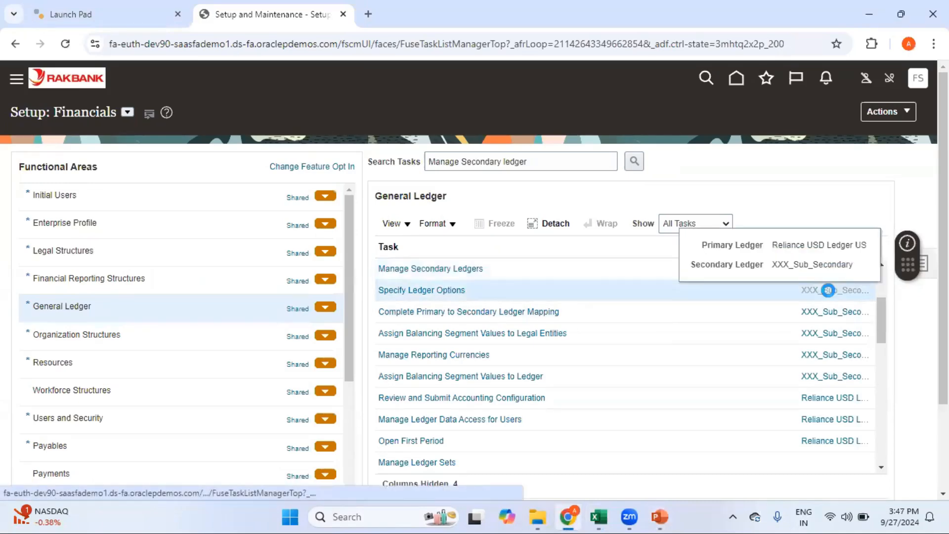
left_click(830, 295)
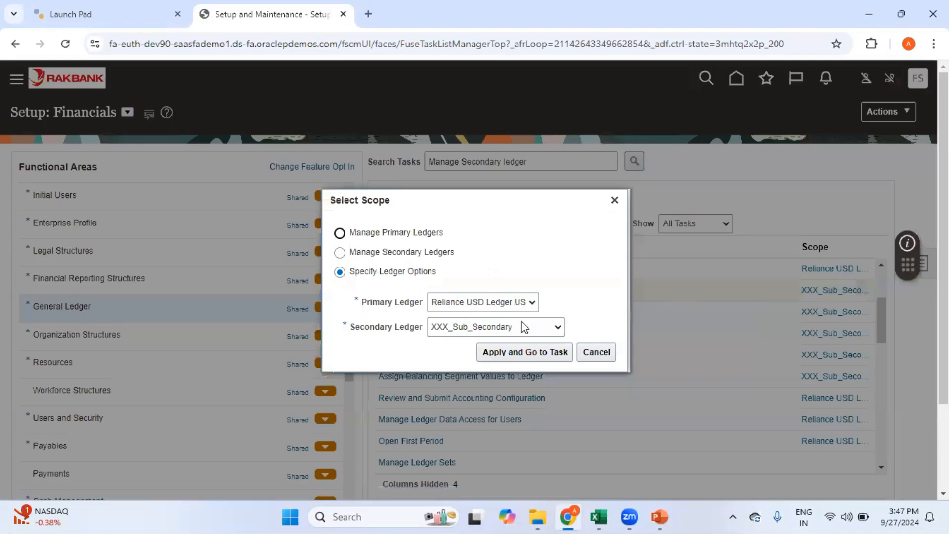
left_click(540, 326)
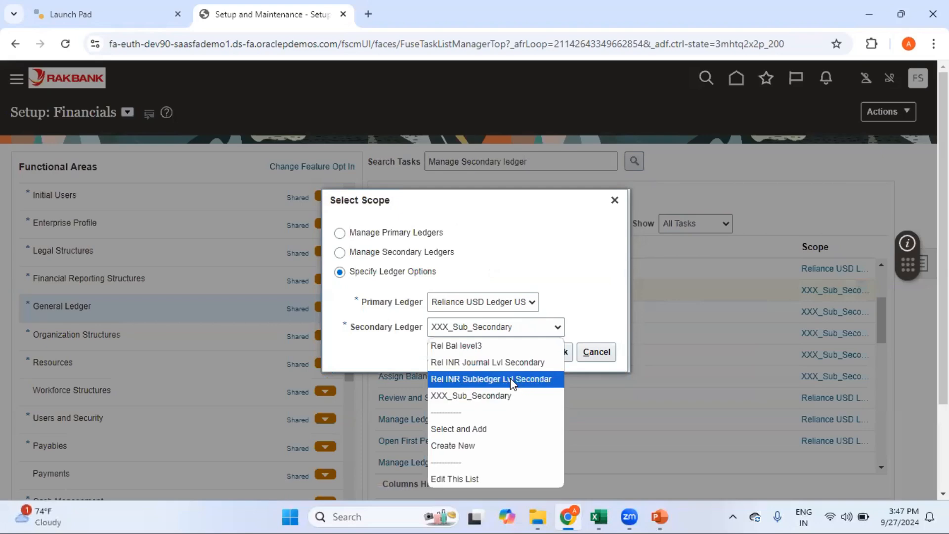
left_click(505, 429)
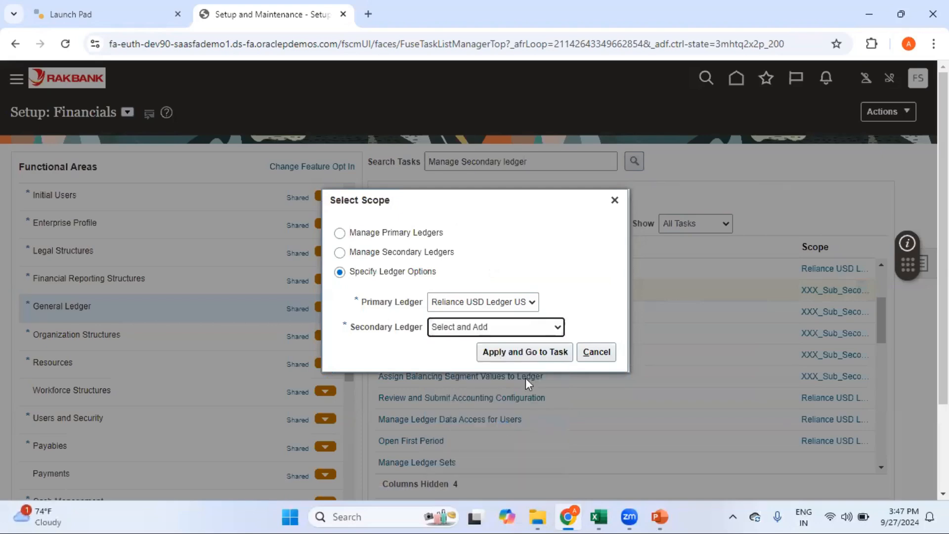
left_click(524, 351)
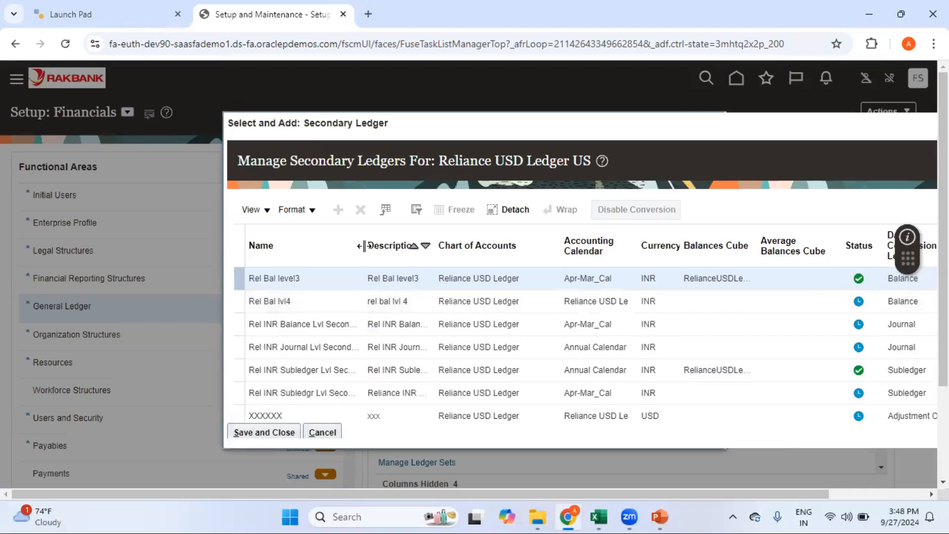
Step: Widen the ledger list's Name column, and apply Rel INR Subledgr Lvl Secondary as the scope's secondary ledger
left_click_drag(363, 246, 450, 247)
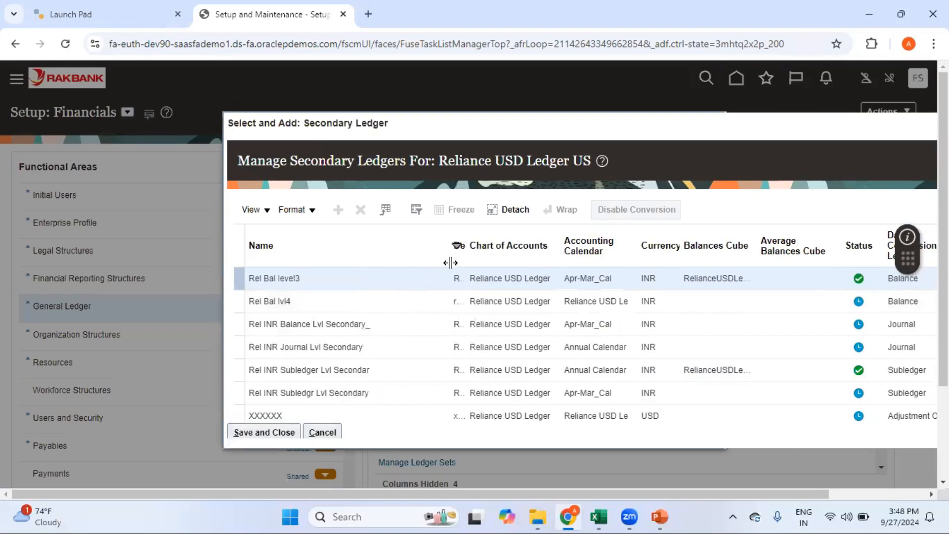
left_click(388, 394)
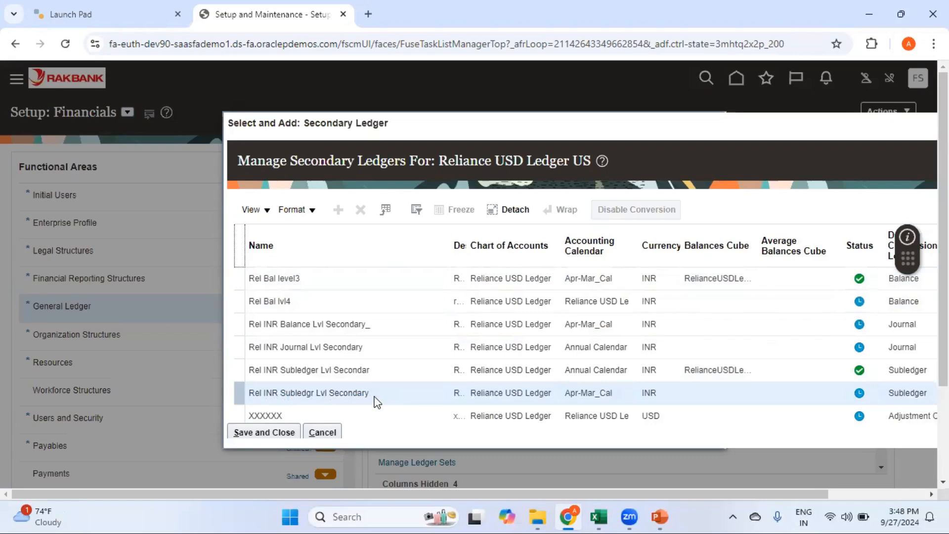
left_click(275, 436)
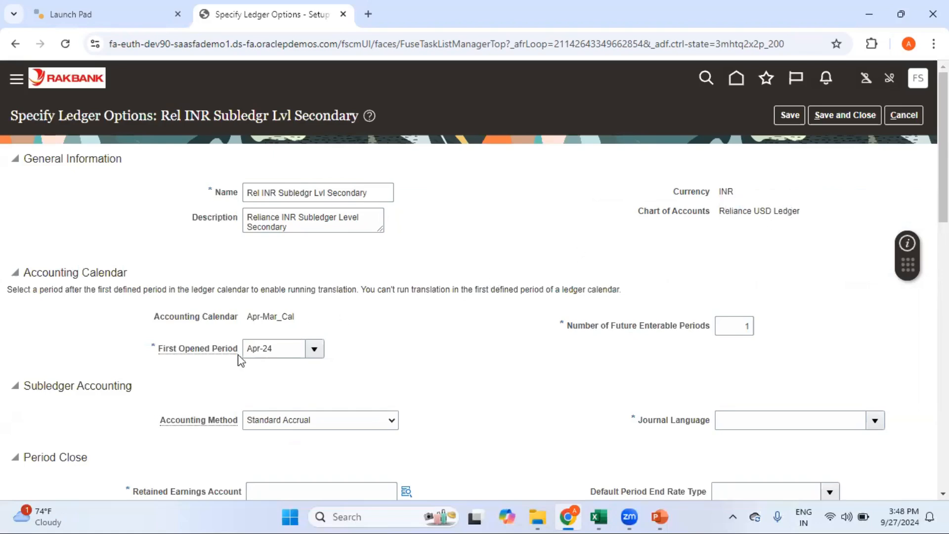
Step: Set the ledger's first opened period to Sep-24 and its journal language to American English
left_click(282, 349)
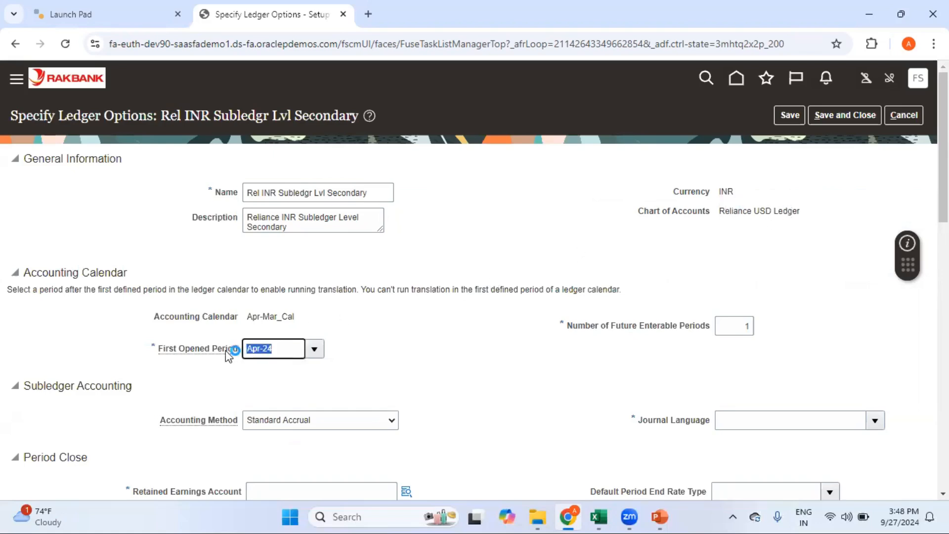
mouse_move(226, 351)
type("sep-24")
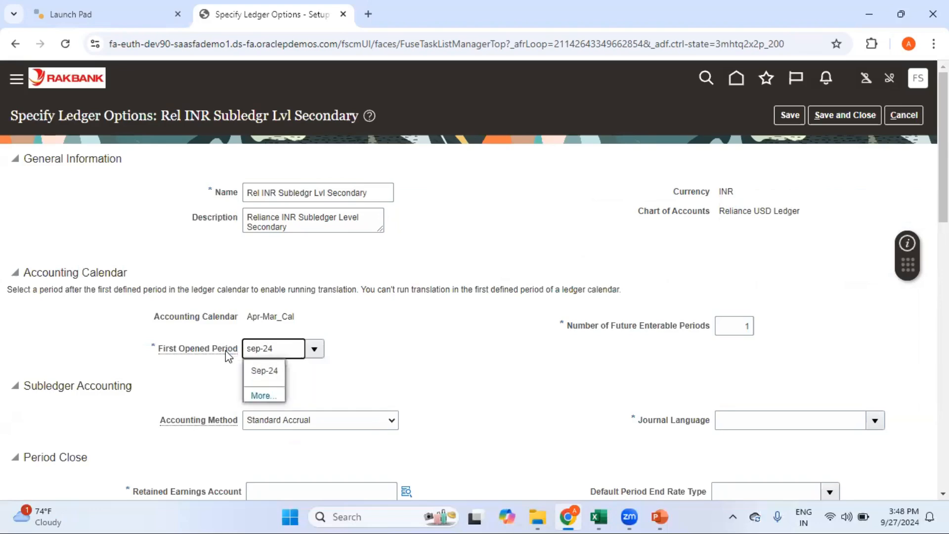
left_click(276, 374)
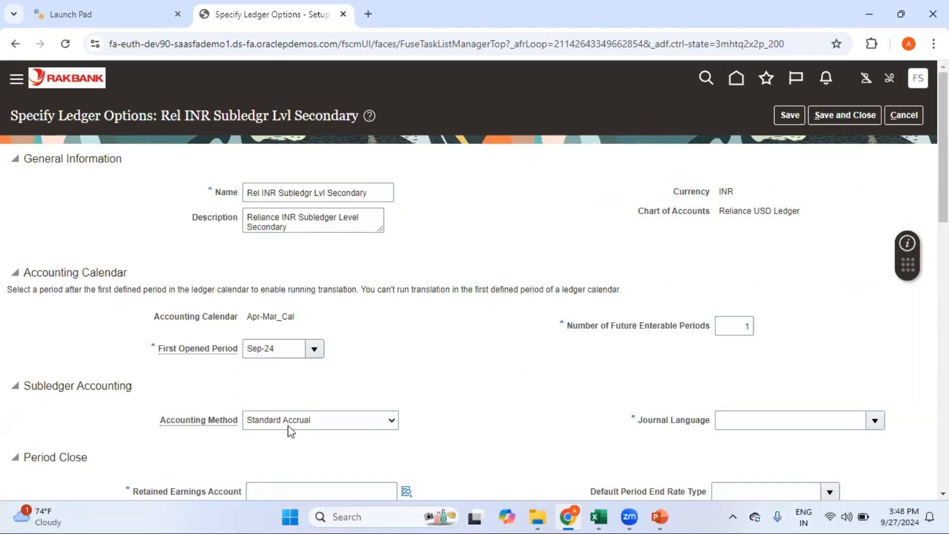
left_click(770, 425)
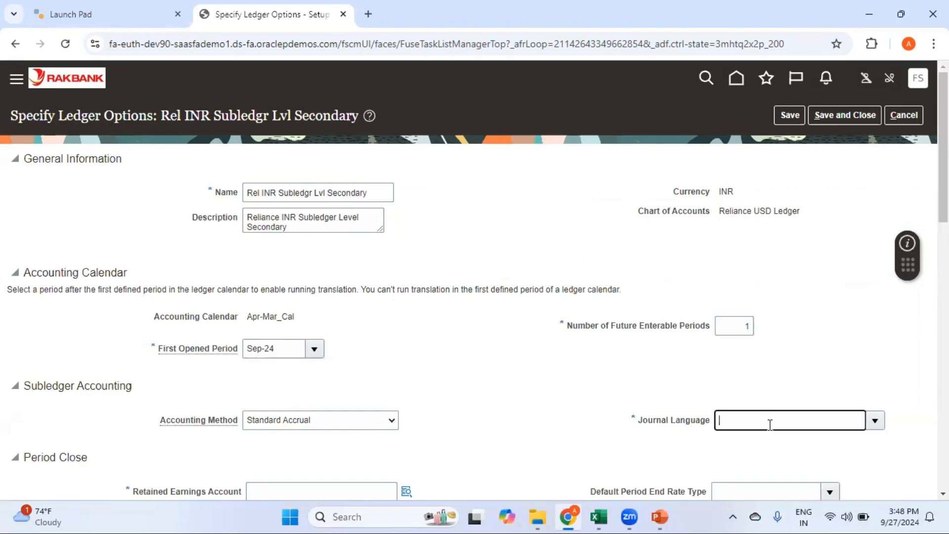
type("amer")
left_click(753, 443)
Step: Set the retained earnings account to company 003, cost center 0000, account 31010 and IntCo 000
scroll(606, 255, "down", 5)
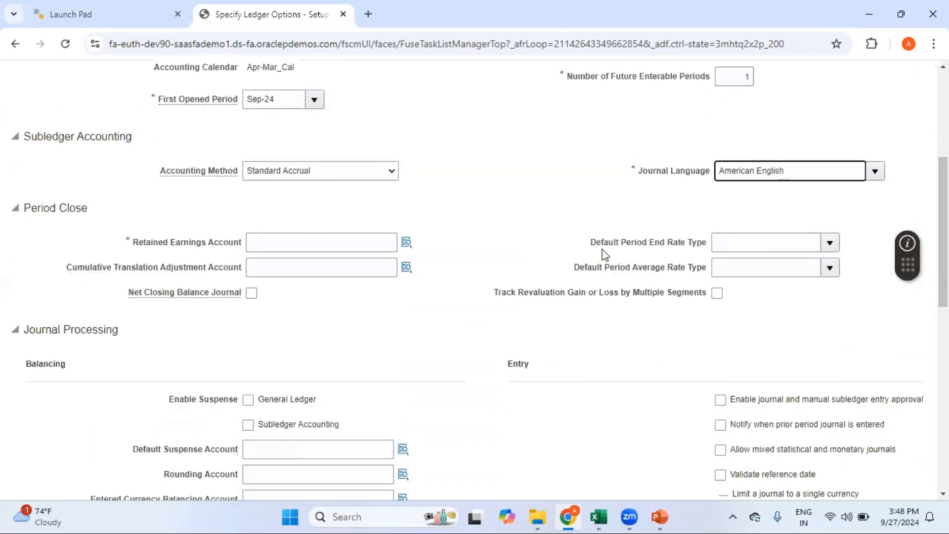
left_click(405, 242)
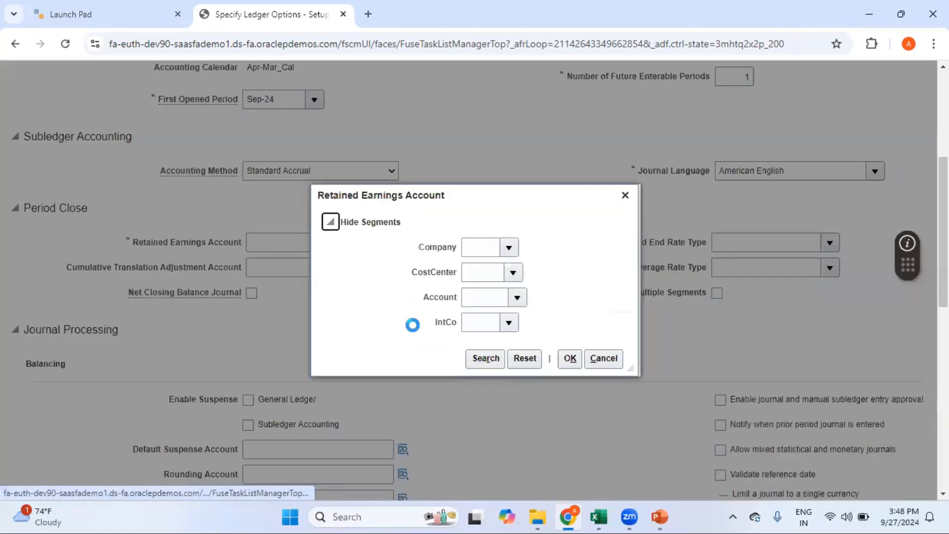
left_click(482, 246)
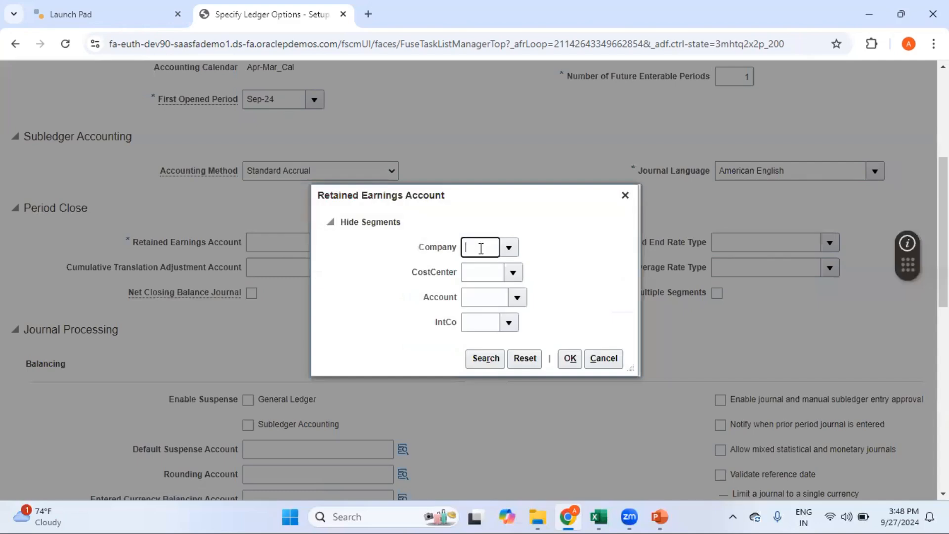
left_click(508, 249)
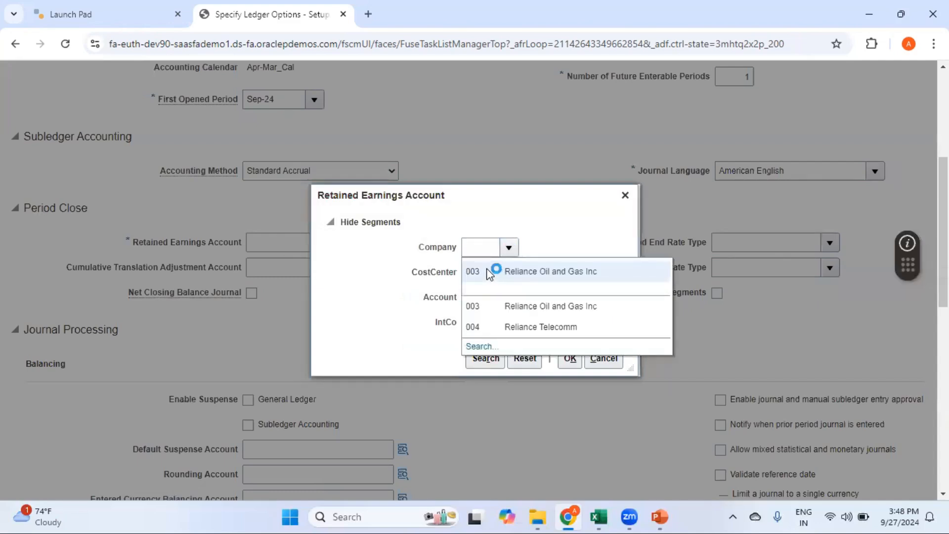
left_click(489, 271)
left_click(489, 273)
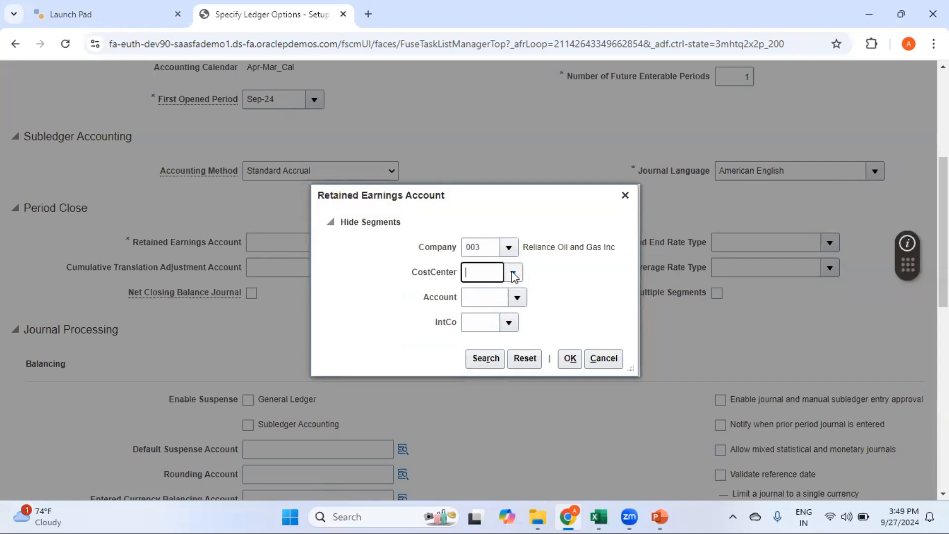
left_click(513, 273)
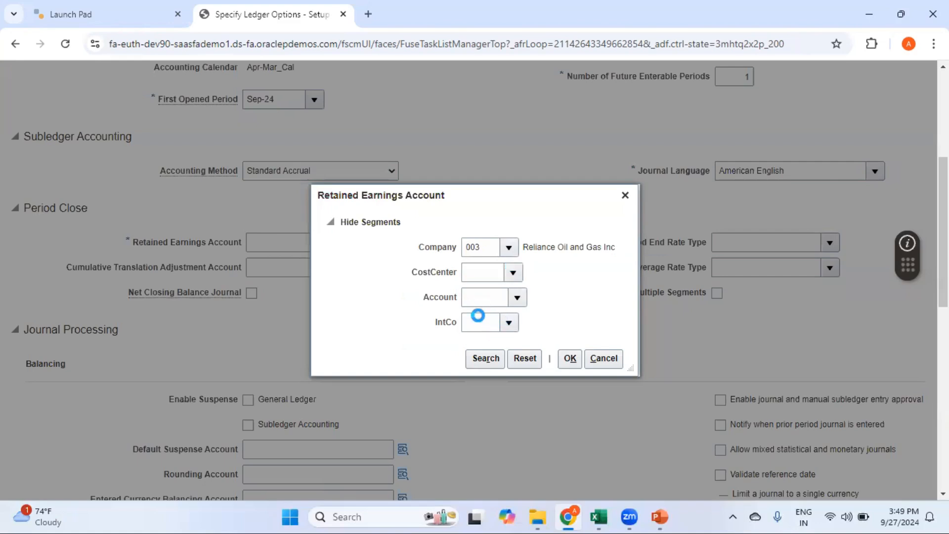
left_click(494, 297)
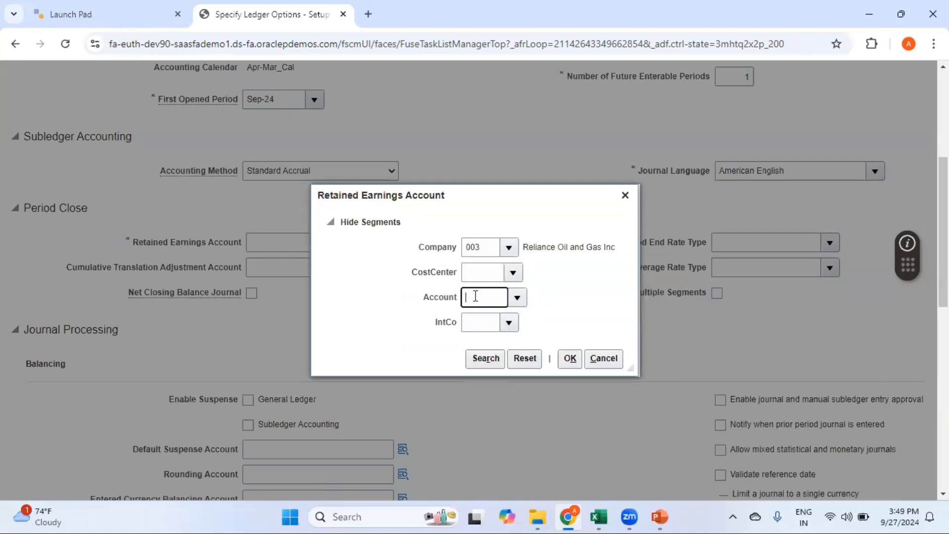
left_click(516, 298)
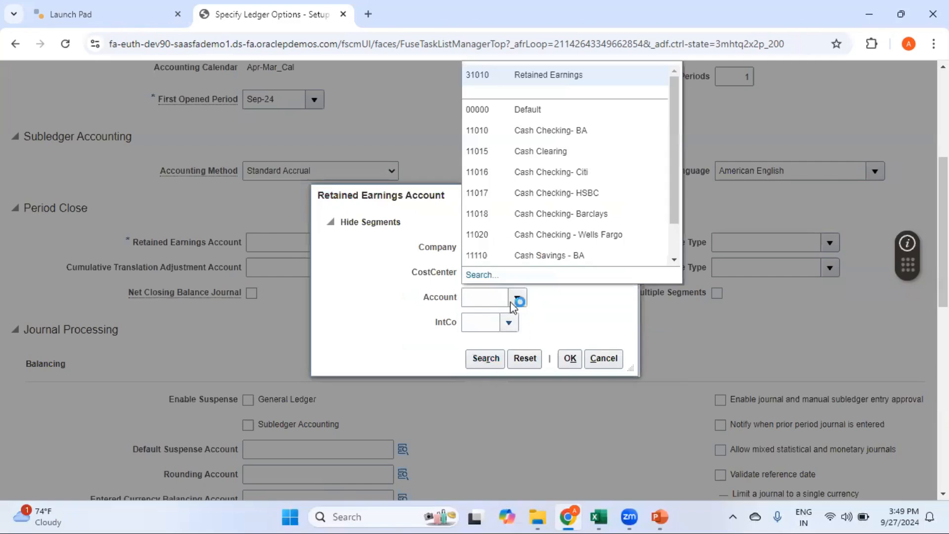
left_click(502, 75)
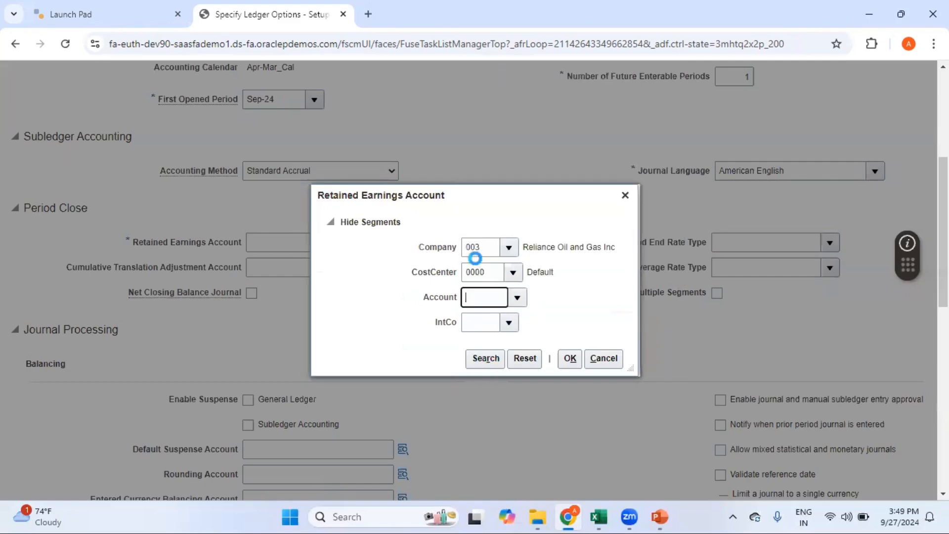
left_click(481, 323)
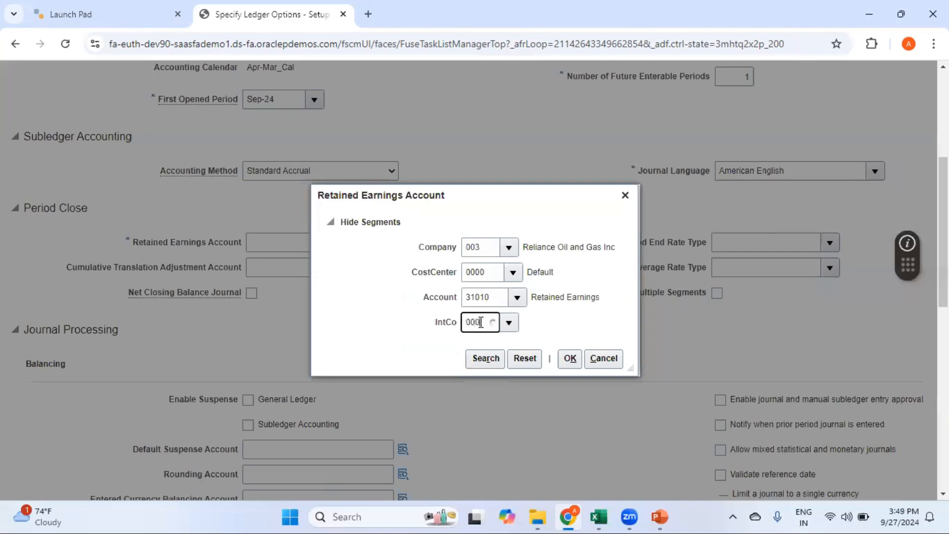
left_click(482, 345)
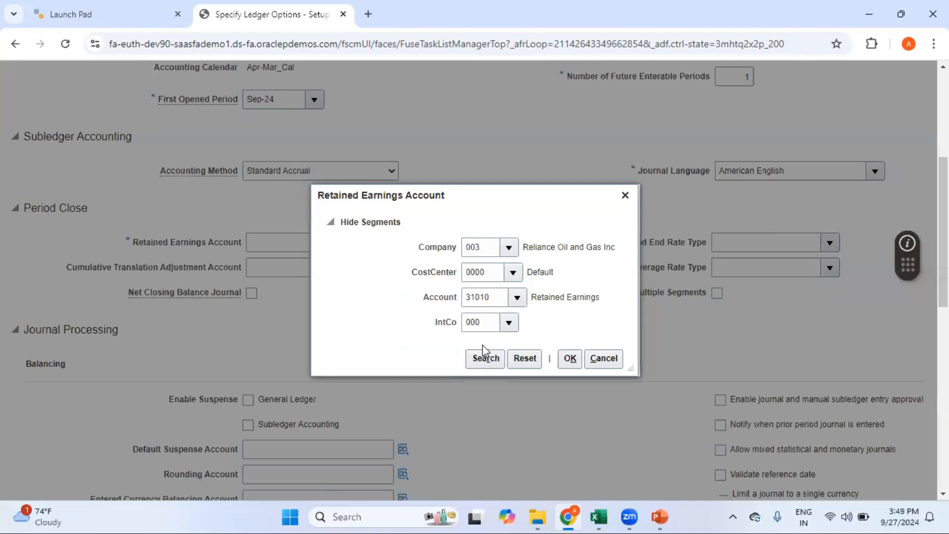
left_click(571, 360)
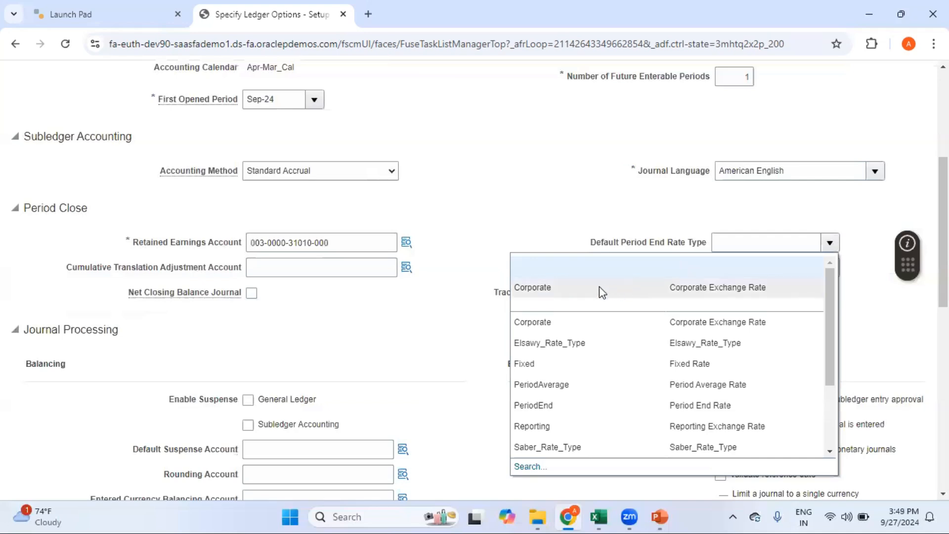
Step: Set both the default period end rate type and the default period average rate type to Corporate
left_click(599, 287)
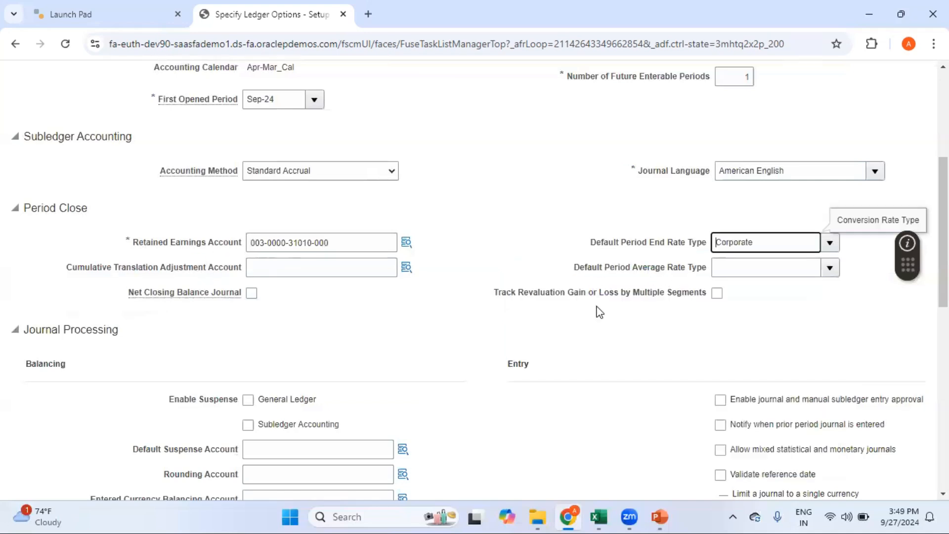
left_click(830, 268)
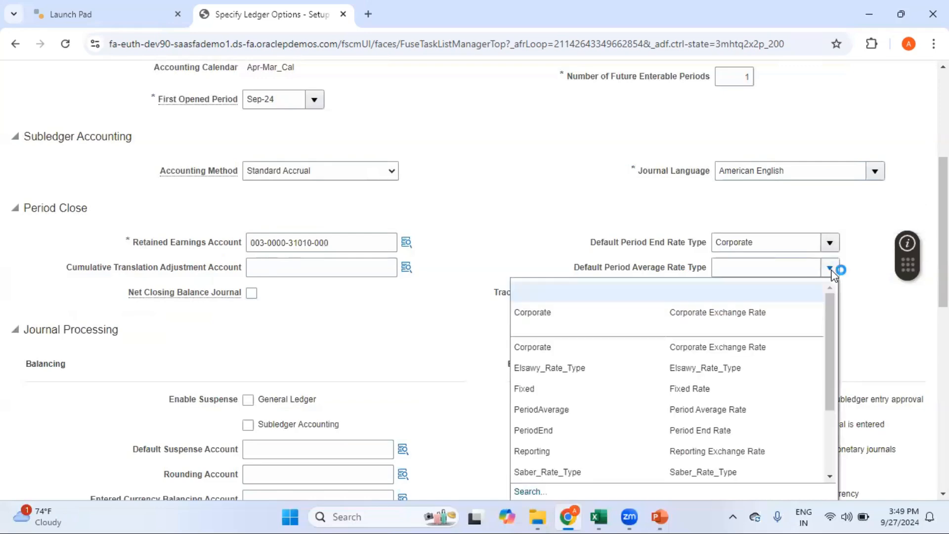
left_click(621, 315)
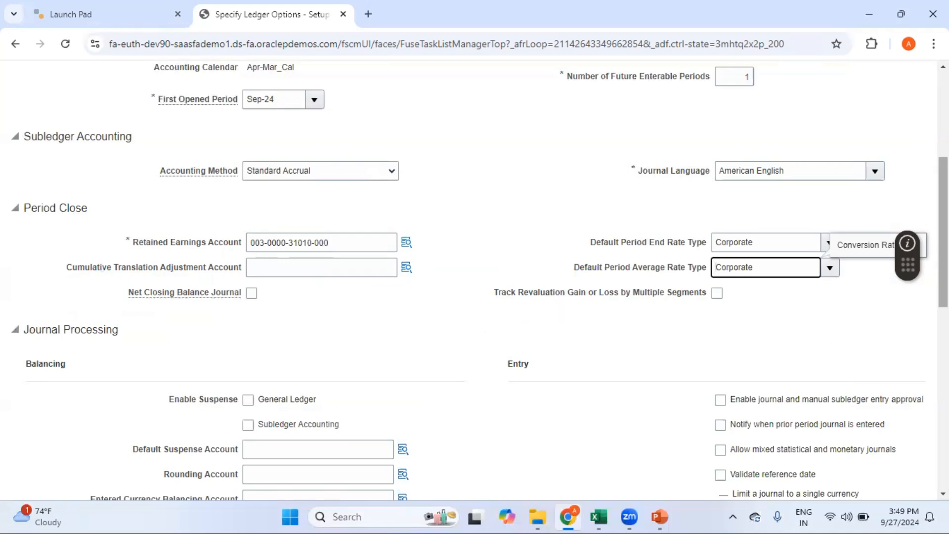
Step: Enable journal and manual subledger entry approval and intercompany accounting in the ledger options, and save and close them
scroll(897, 334, "down", 4)
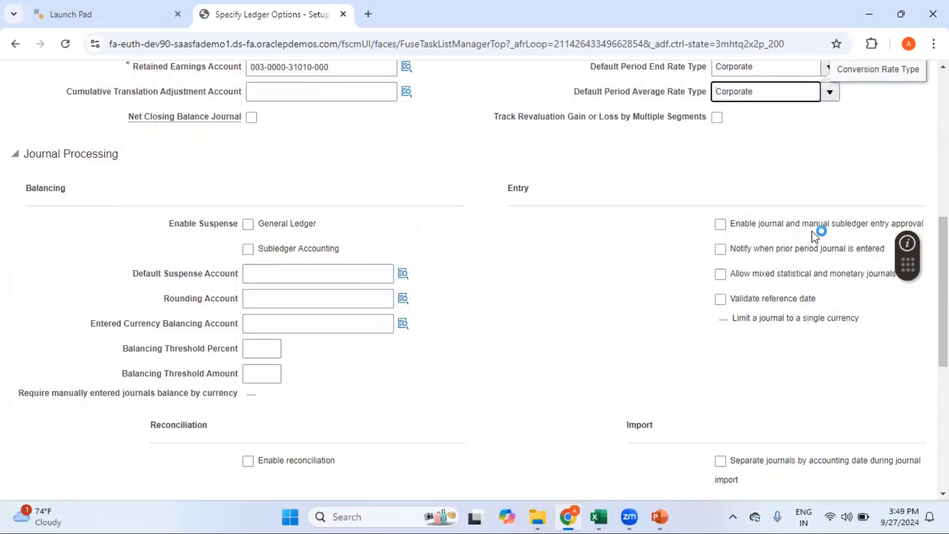
left_click(722, 224)
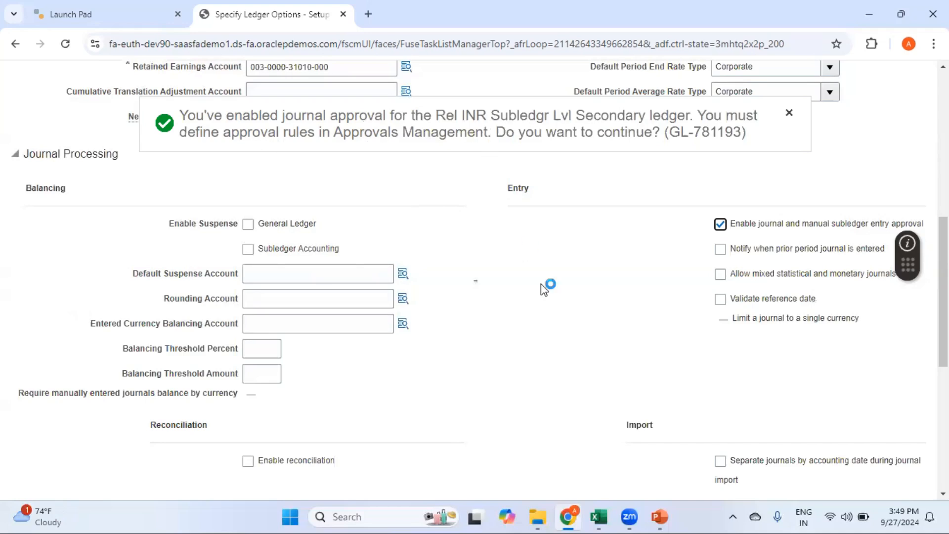
scroll(475, 277, "down", 10)
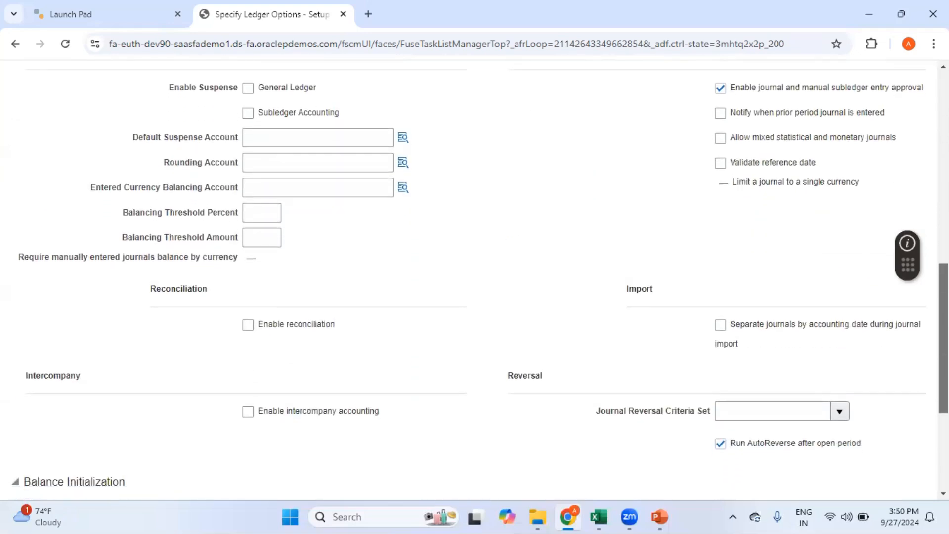
scroll(475, 276, "down", 2)
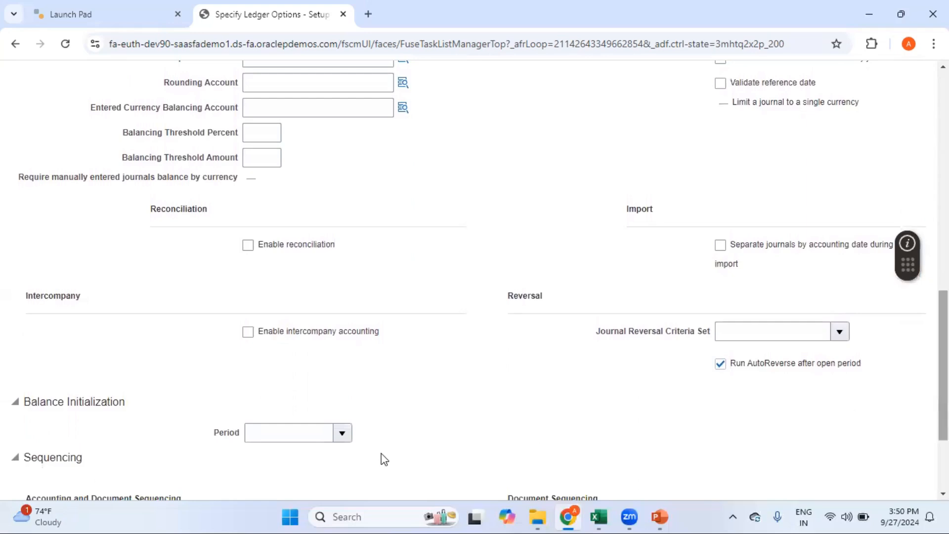
left_click(248, 333)
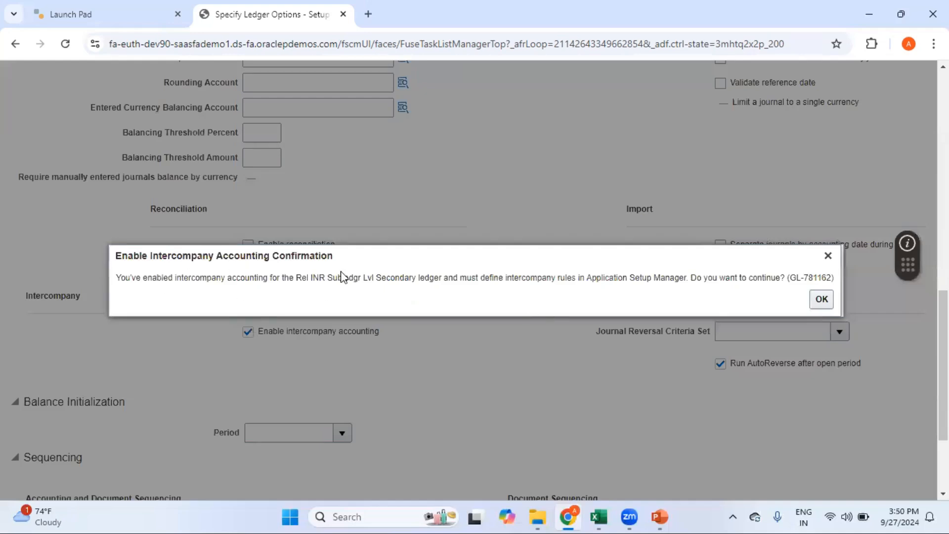
left_click(820, 300)
scroll(474, 280, "down", 3)
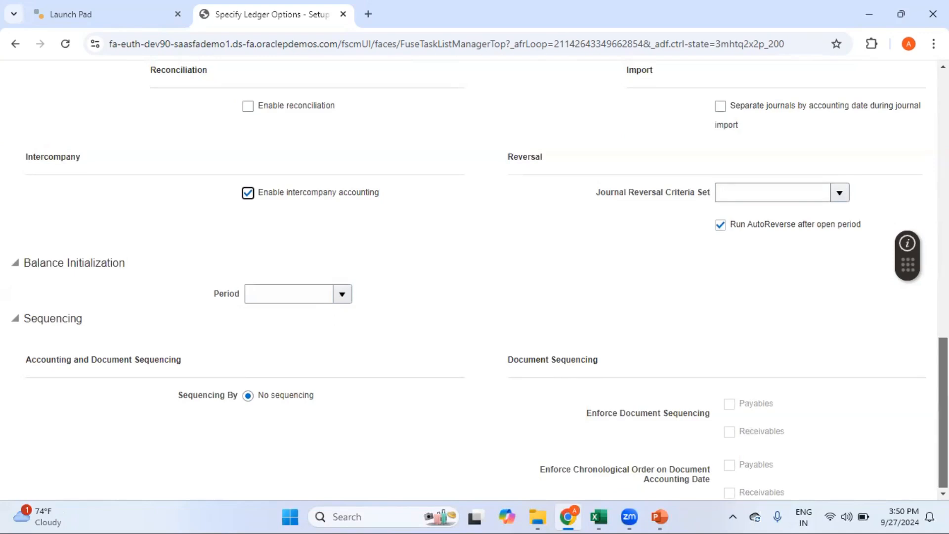
scroll(475, 281, "up", 20)
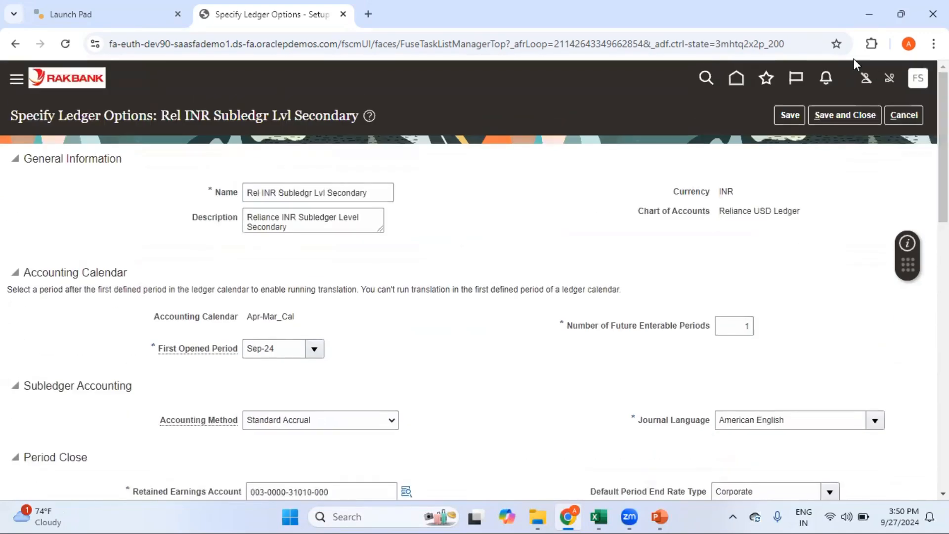
left_click(848, 115)
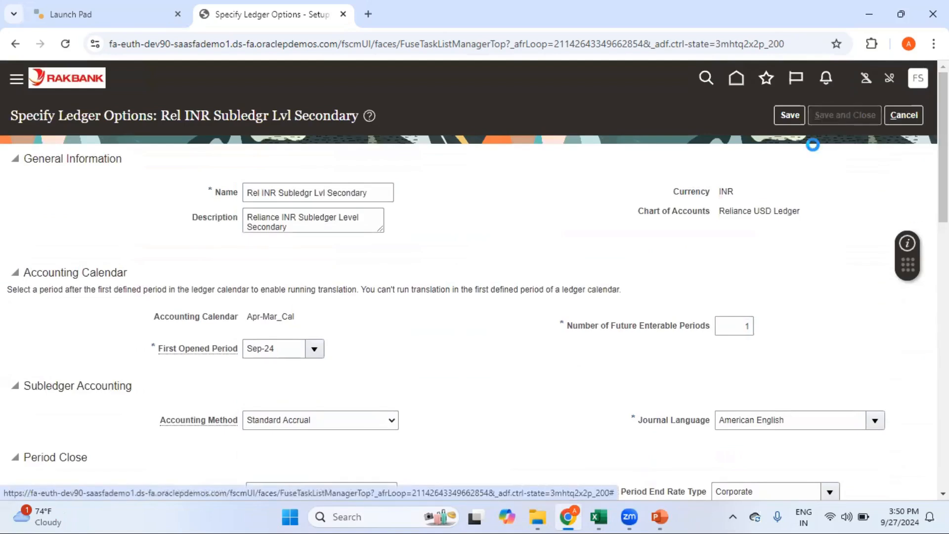
Step: Check the setup steps in the PowerPoint slide, and open Complete Primary to Secondary Ledger Mapping for Rel INR Subledgr Lvl Secondary
left_click(660, 517)
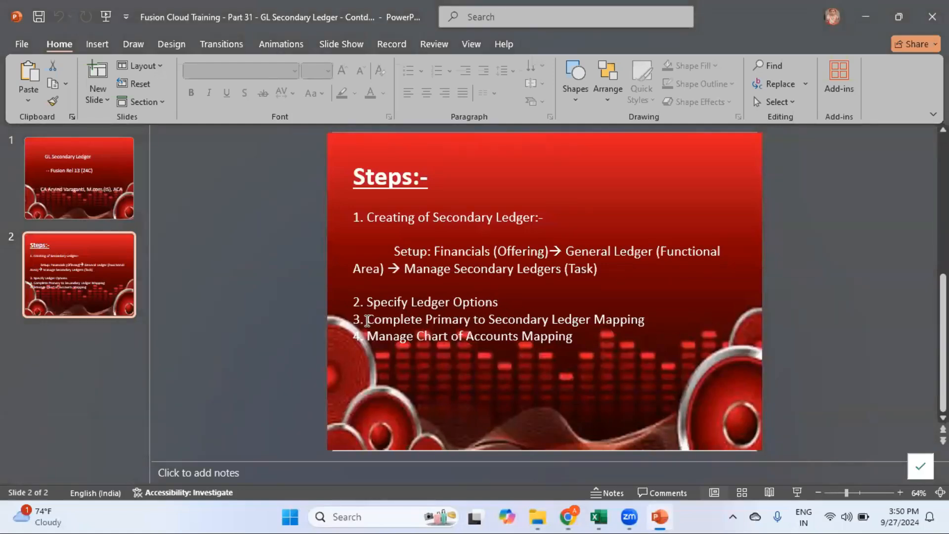
key("alt+Tab")
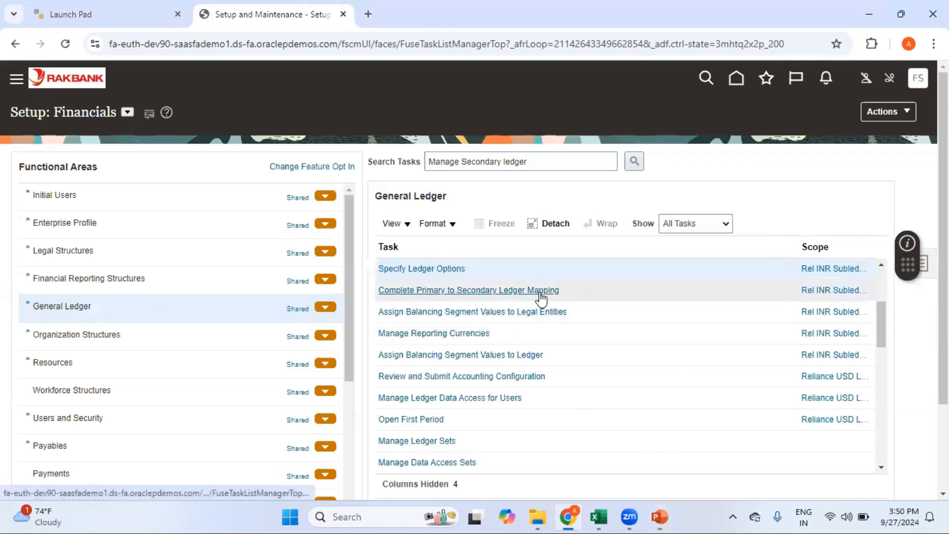
left_click(837, 290)
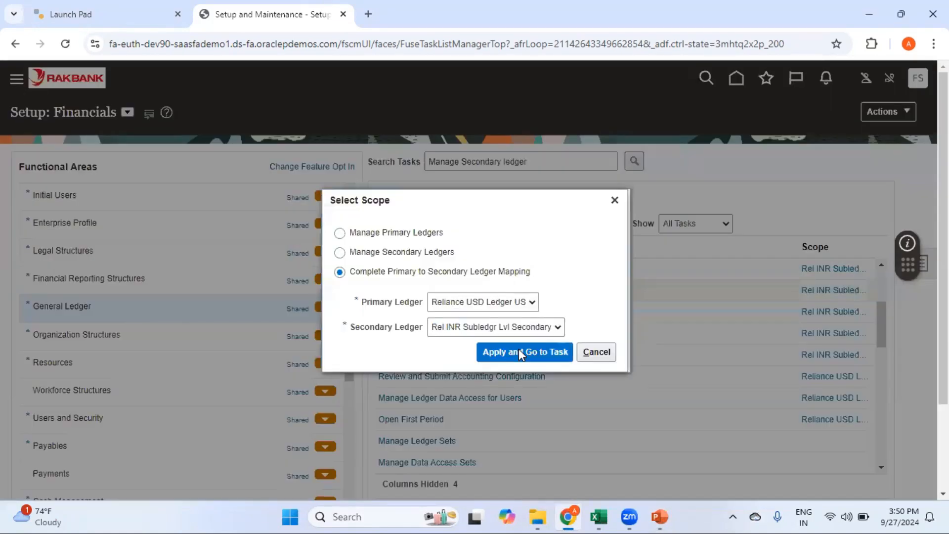
left_click(518, 352)
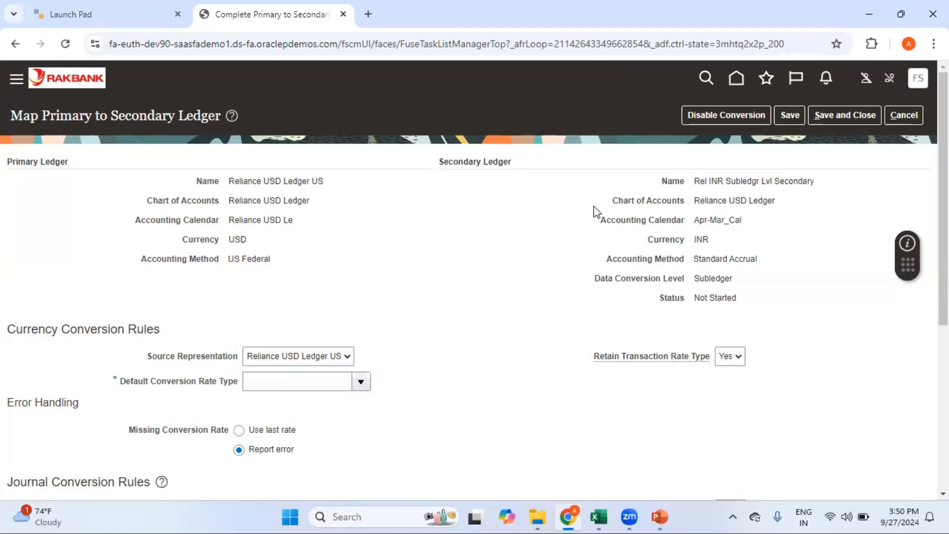
Step: Set the default conversion rate type to Corporate in the currency conversion rules
left_click(303, 379)
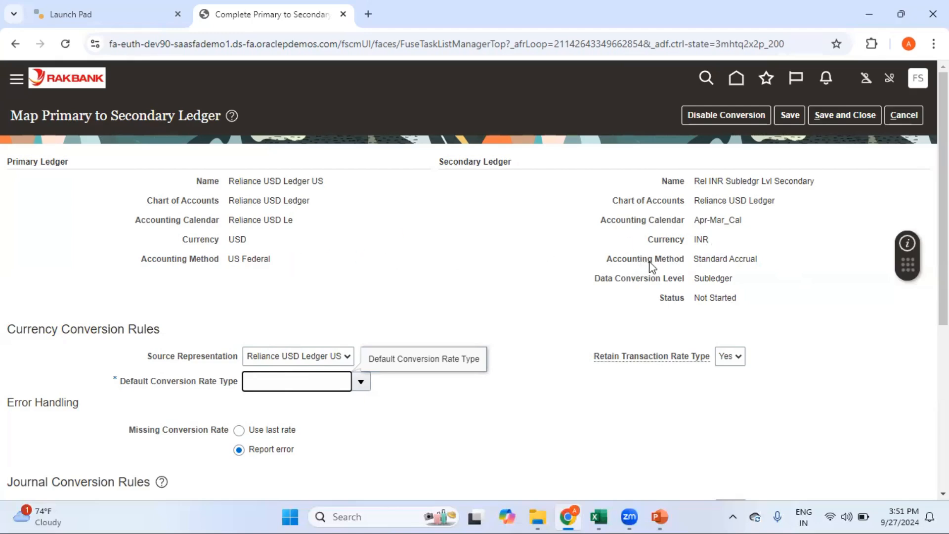
left_click(361, 382)
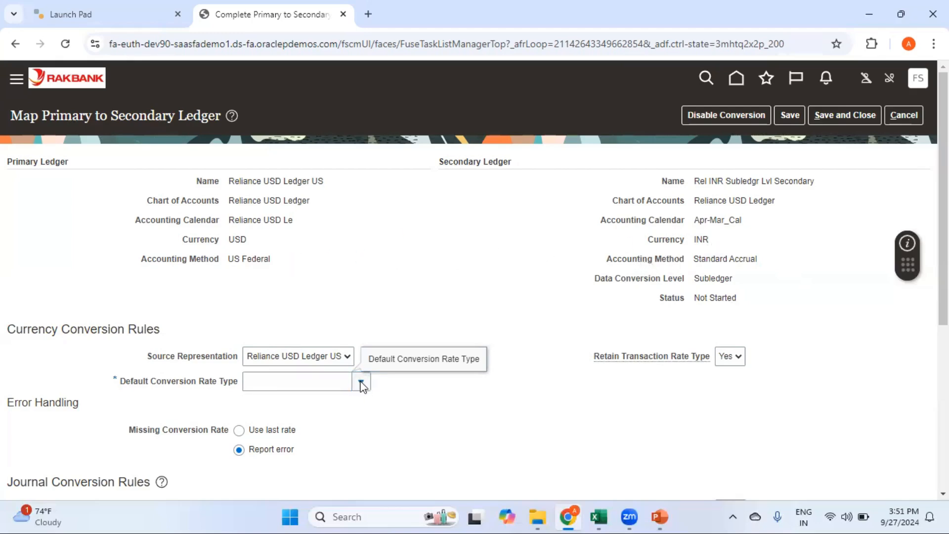
left_click(308, 162)
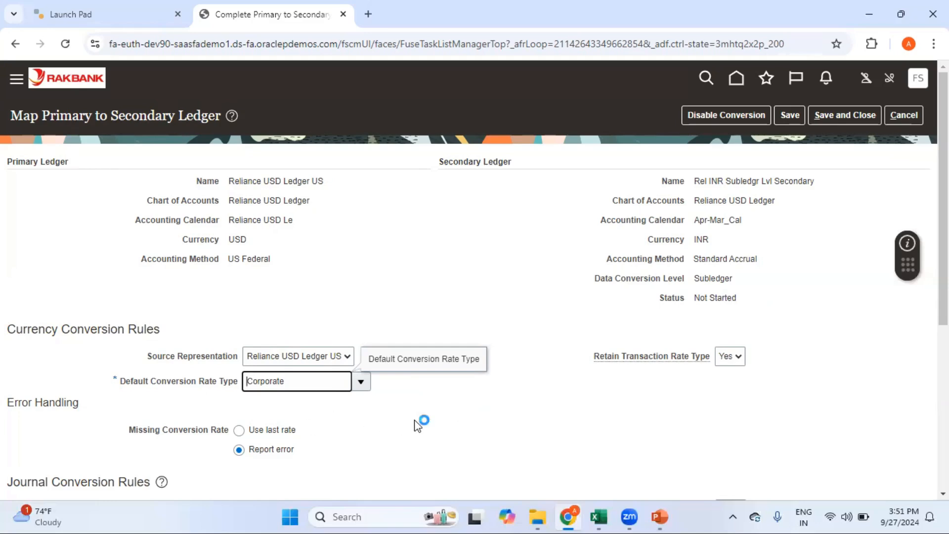
Step: Examine the journal conversion rules, including Closing Journal, against the Excel scenario on excluding certain journal sources/categories for the subledger level ledger
scroll(805, 295, "down", 3)
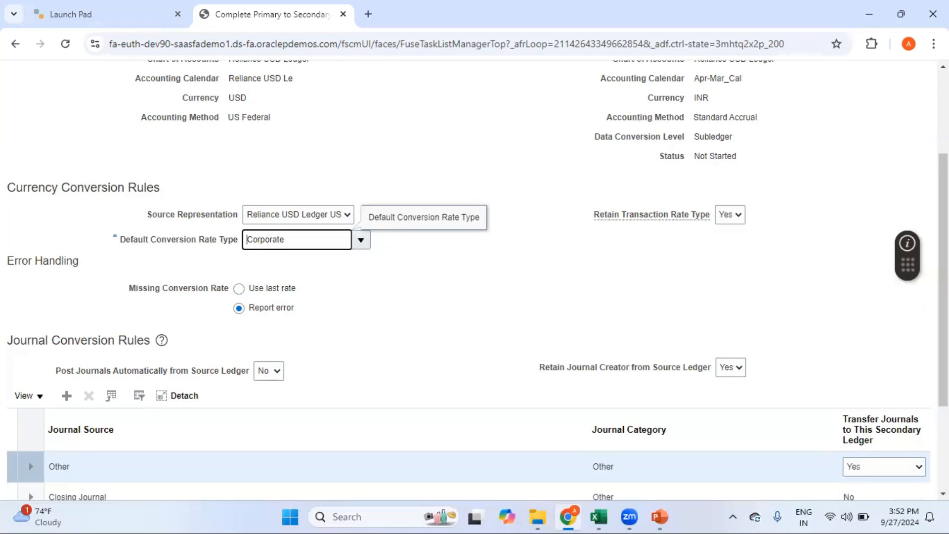
scroll(943, 277, "down", 2)
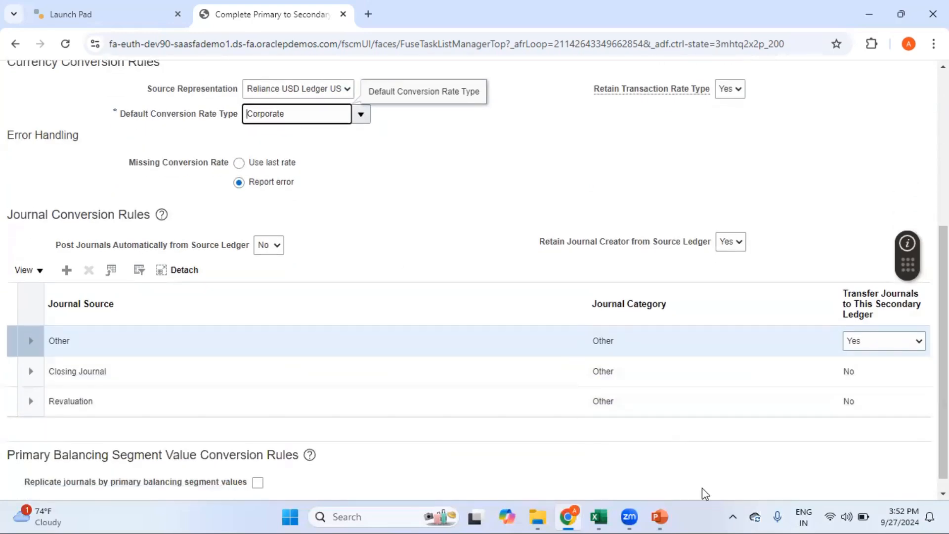
mouse_move(599, 517)
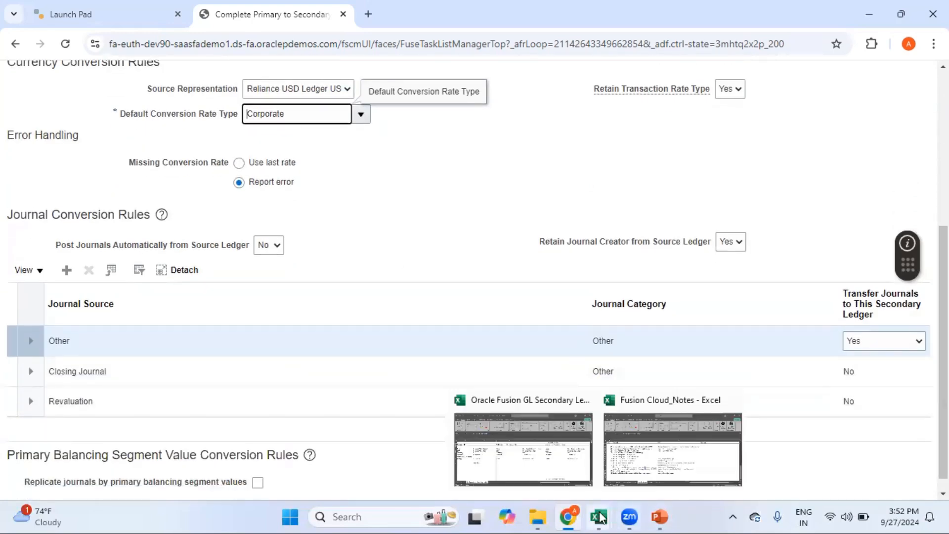
left_click(537, 462)
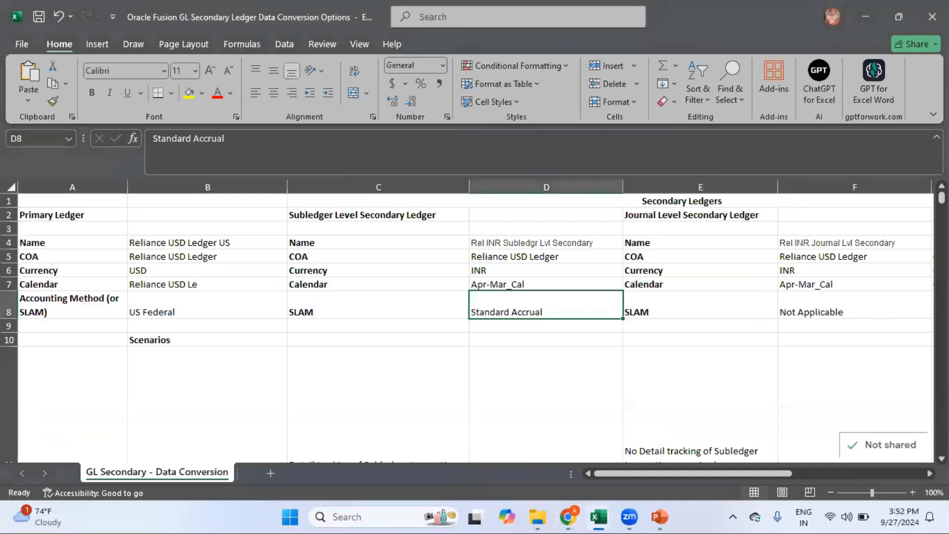
scroll(861, 327, "down", 2)
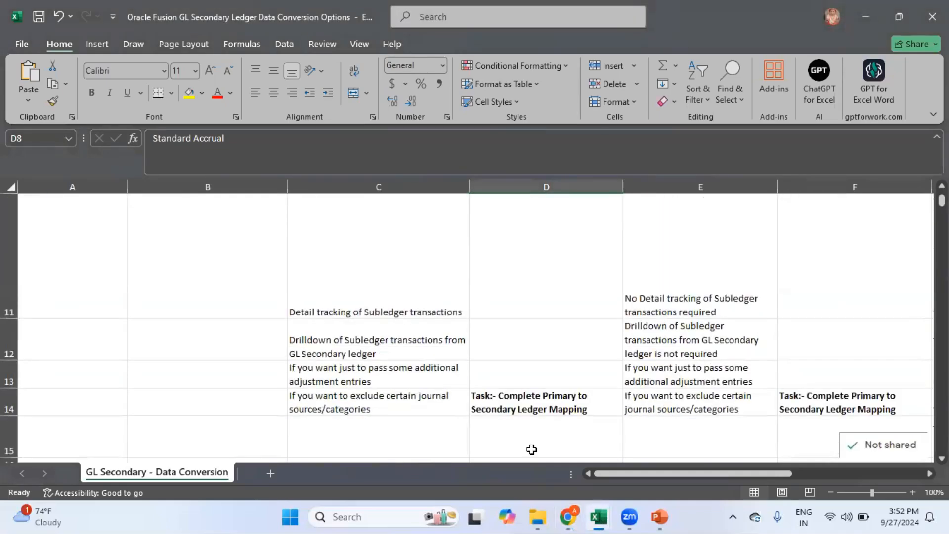
left_click(379, 409)
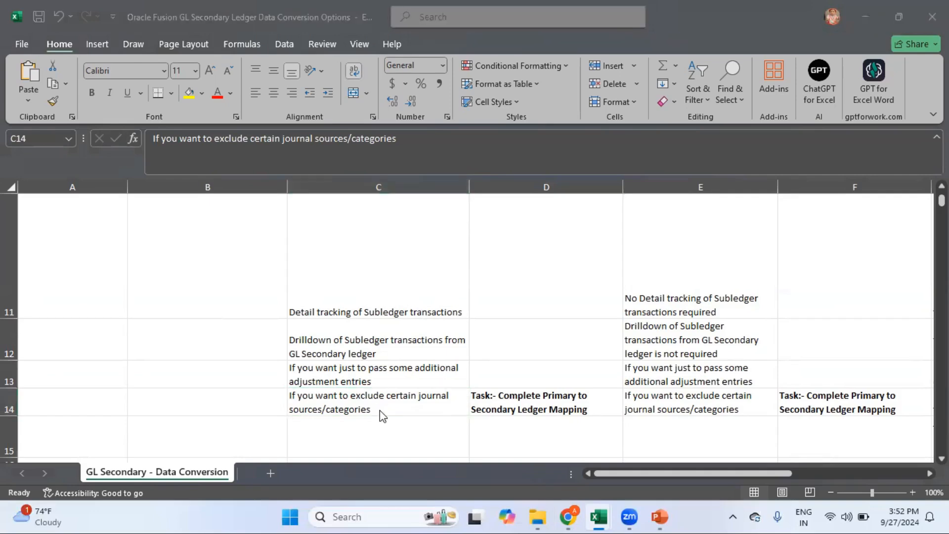
key("alt+Tab")
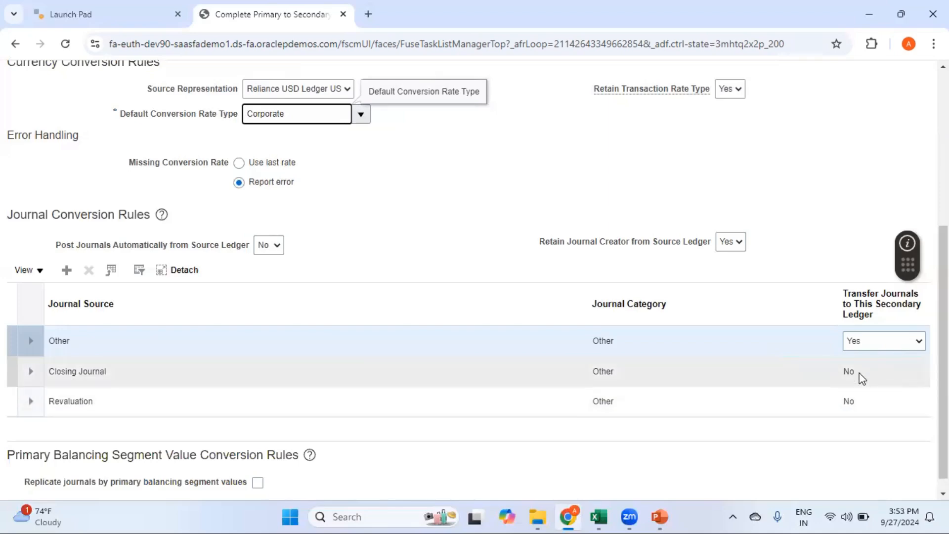
left_click(859, 373)
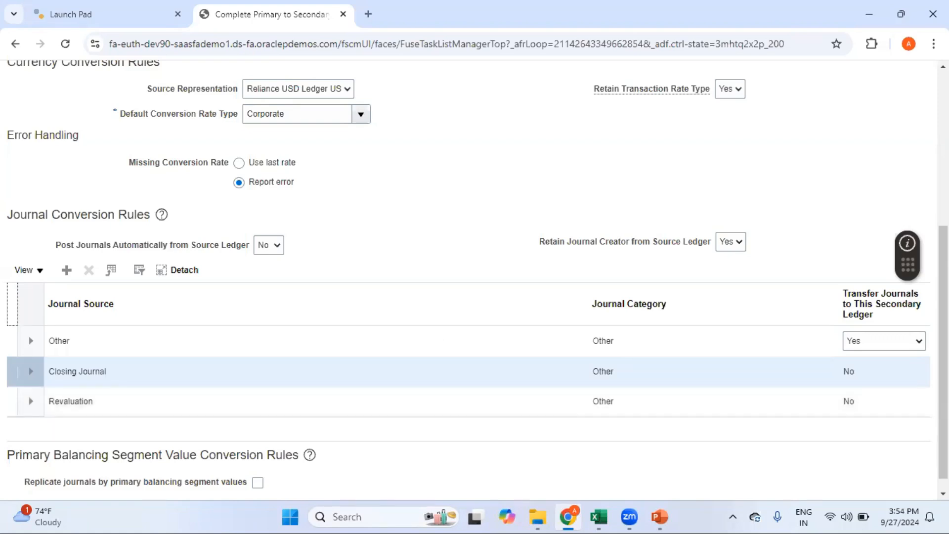
Step: Try to save and close the primary to secondary ledger mapping
scroll(891, 163, "up", 5)
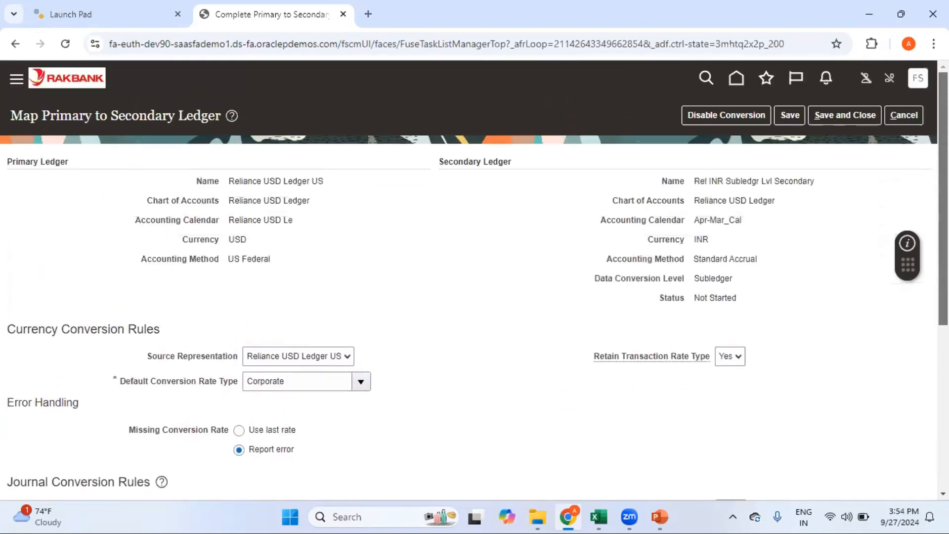
left_click(849, 118)
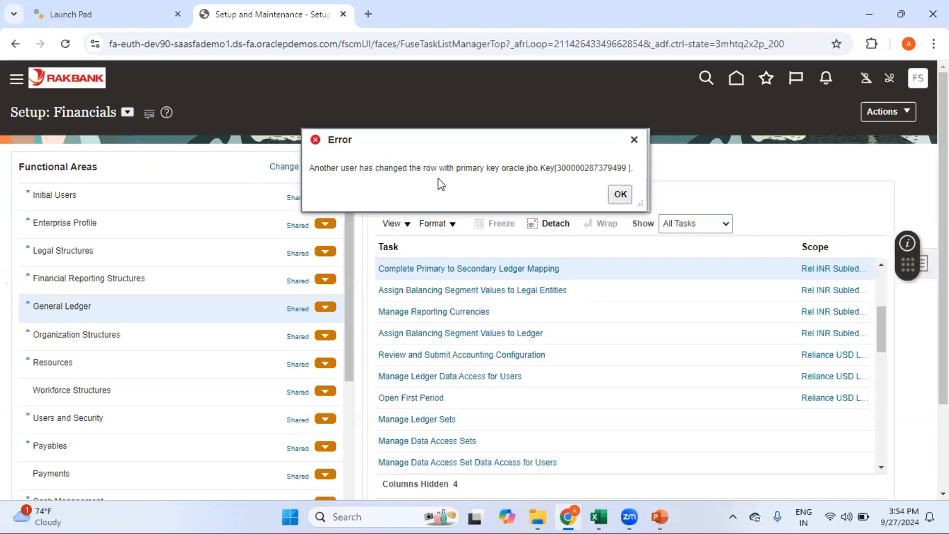
left_click(624, 196)
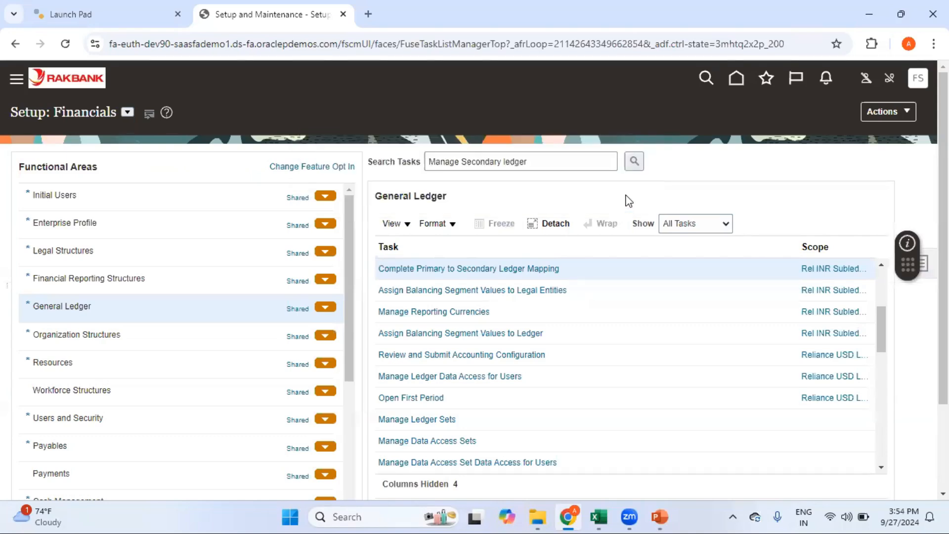
Step: Reopen the mapping for Rel INR Subledgr Lvl Secondary, and save it with Corporate as the default conversion rate type
left_click(826, 269)
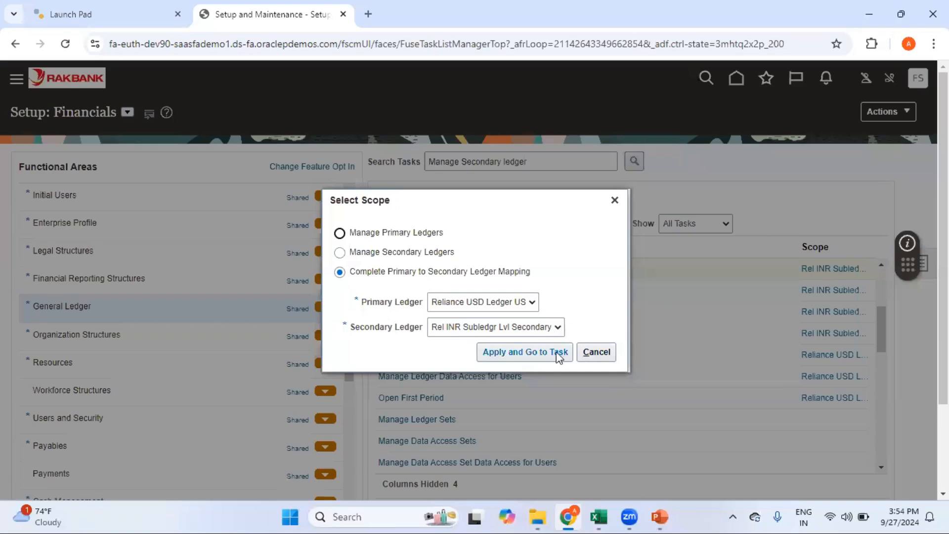
left_click(558, 355)
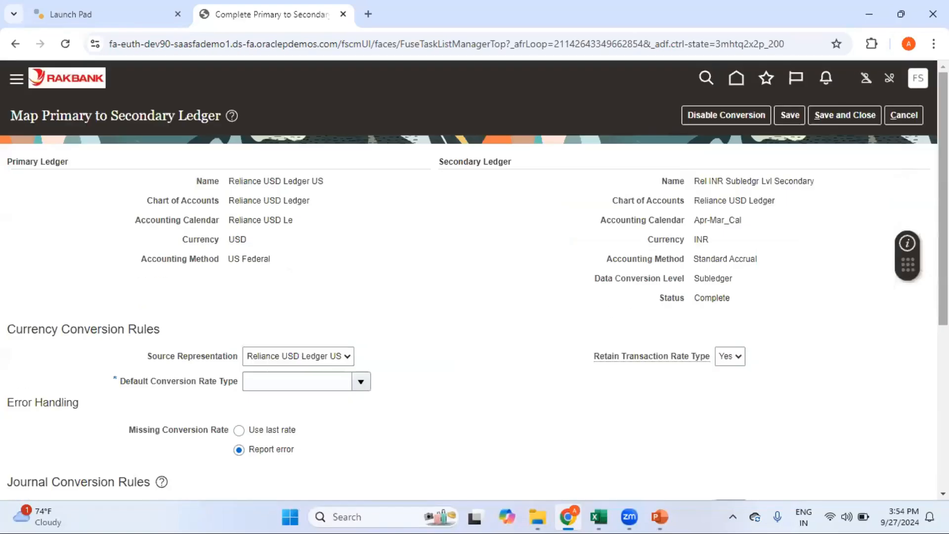
scroll(519, 290, "down", 2)
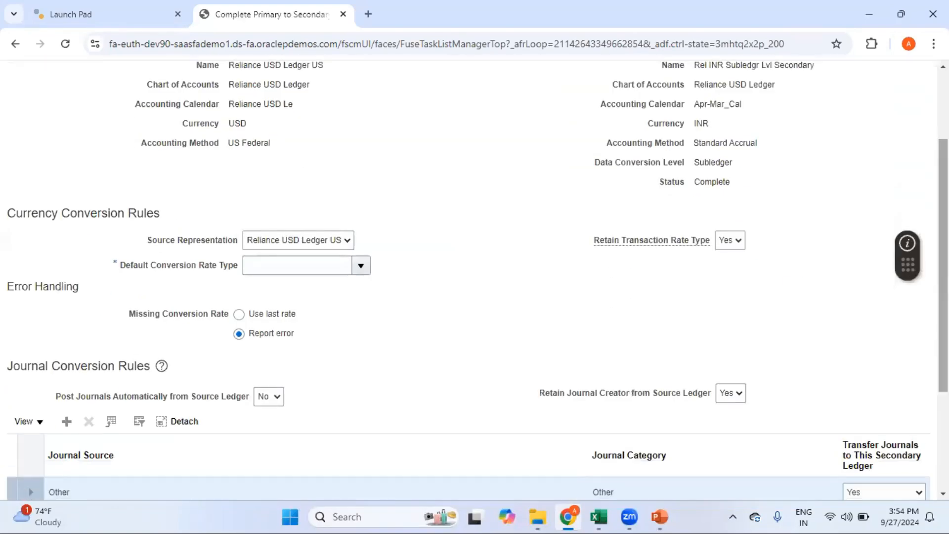
left_click(359, 267)
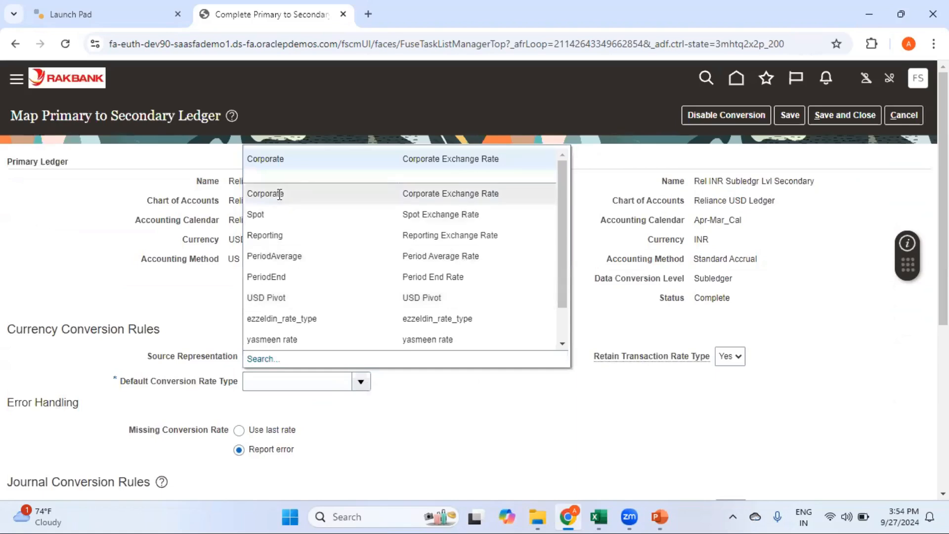
left_click(281, 195)
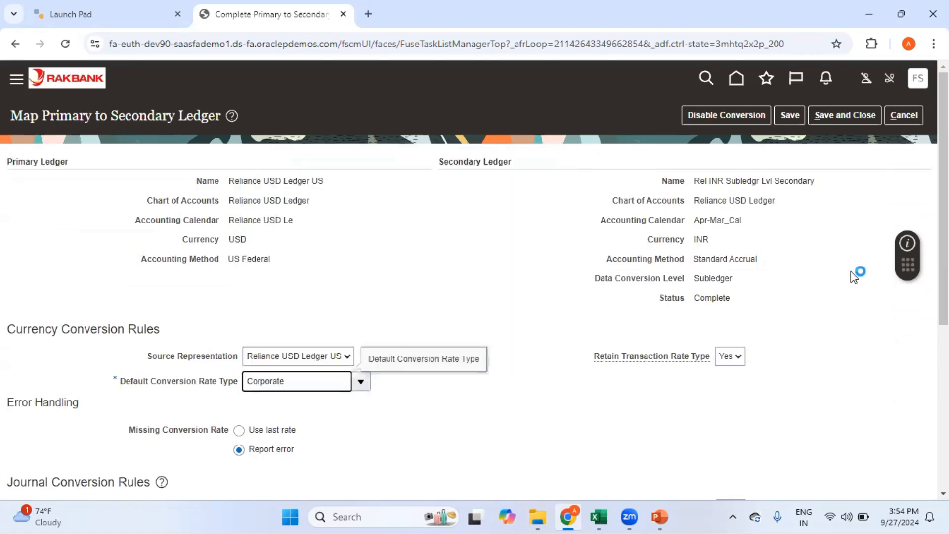
left_click(791, 117)
left_click(863, 115)
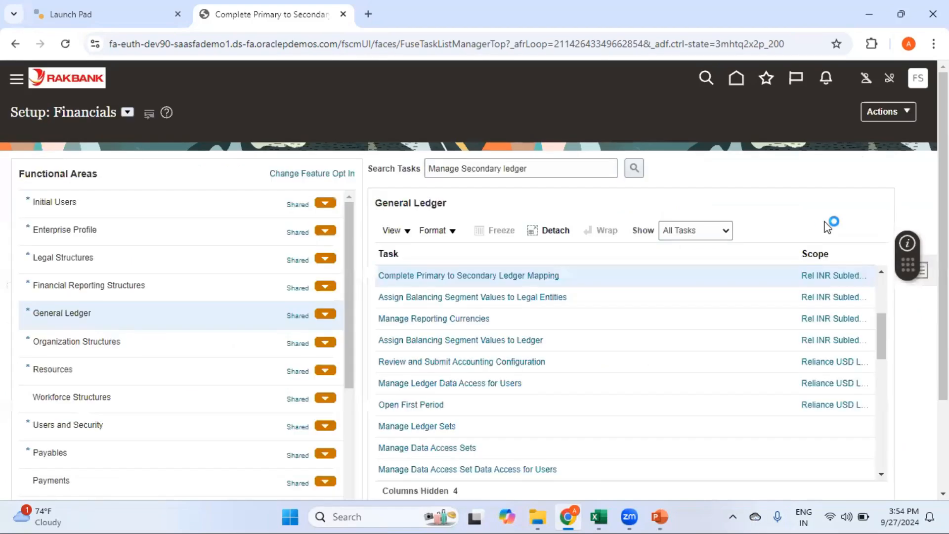
Step: Check the saved primary to secondary ledger mapping without changing it, and consult the setup steps on the PowerPoint slide
left_click(838, 270)
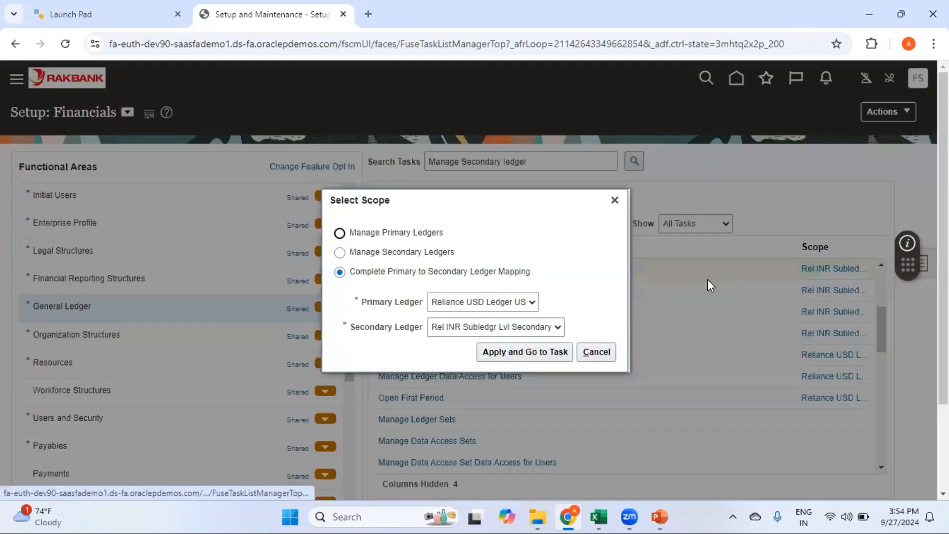
left_click(553, 357)
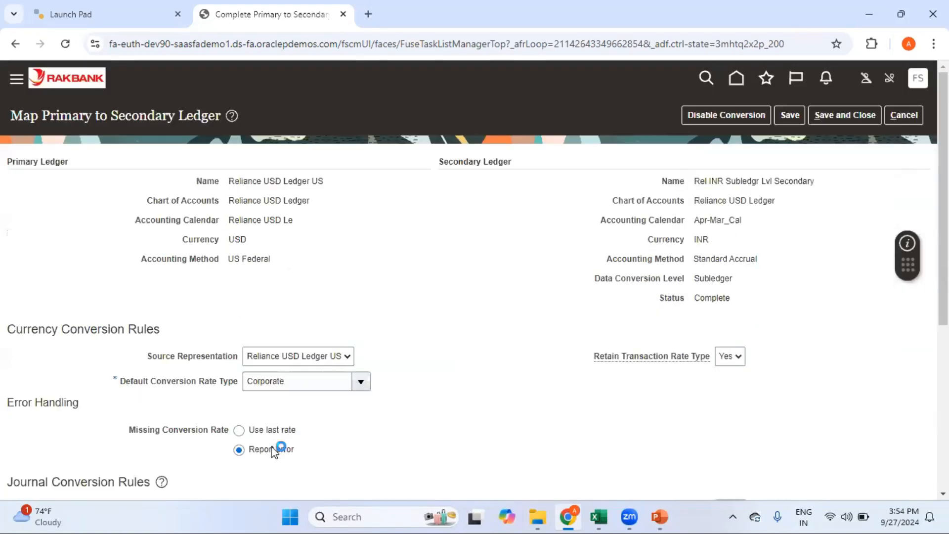
left_click(912, 117)
left_click(661, 519)
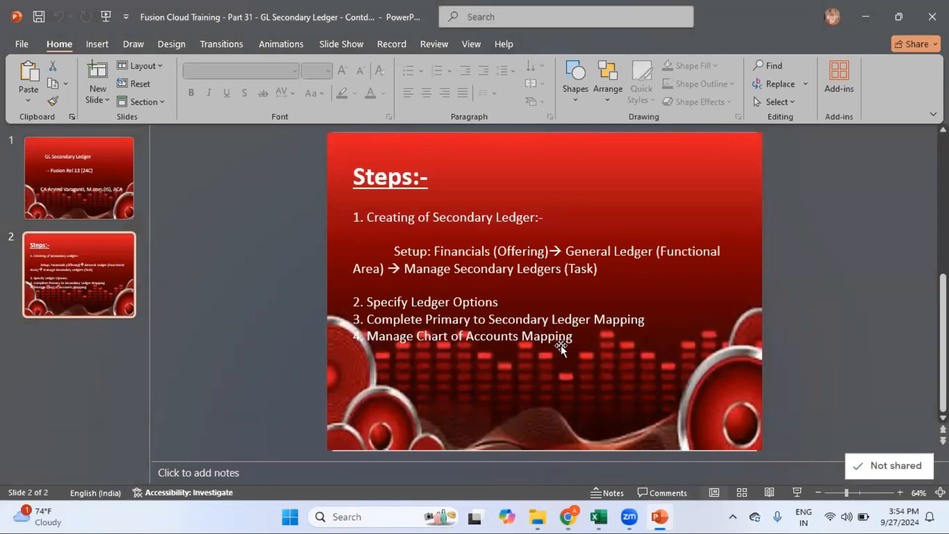
Step: Switch back to Oracle Fusion, search the setup tasks for "Manage Chart of Accounts map", and open the chart of accounts mappings task
key("alt+Tab")
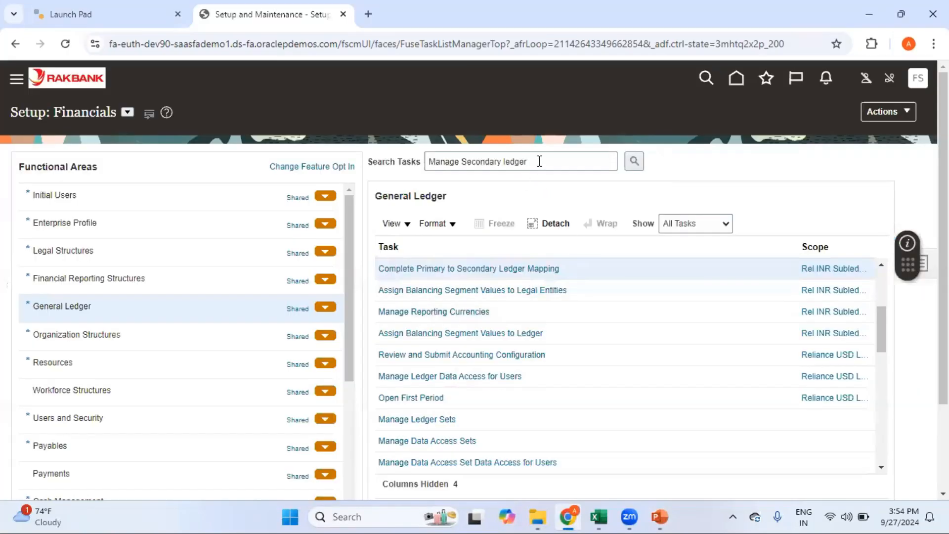
left_click_drag(540, 162, 344, 161)
type("Manage ")
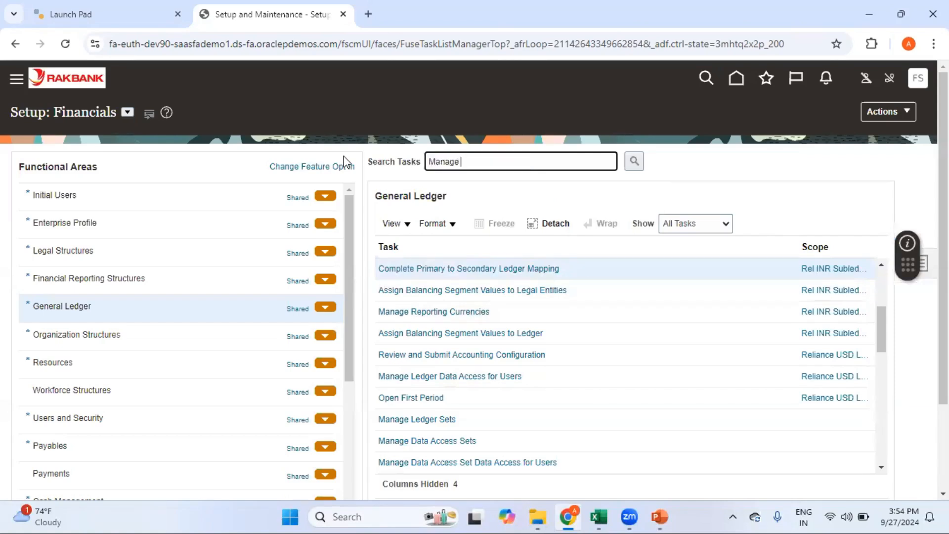
type("Chart of Accounts map")
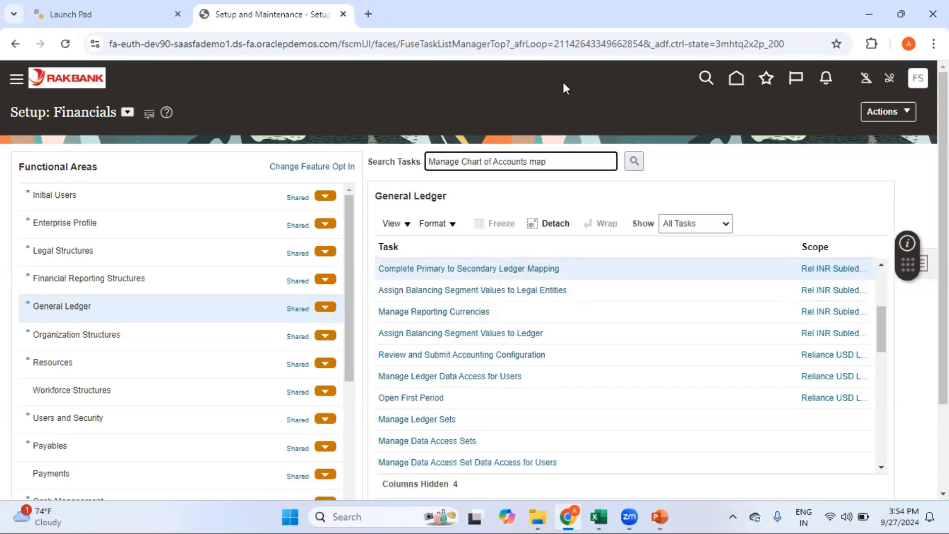
left_click(638, 162)
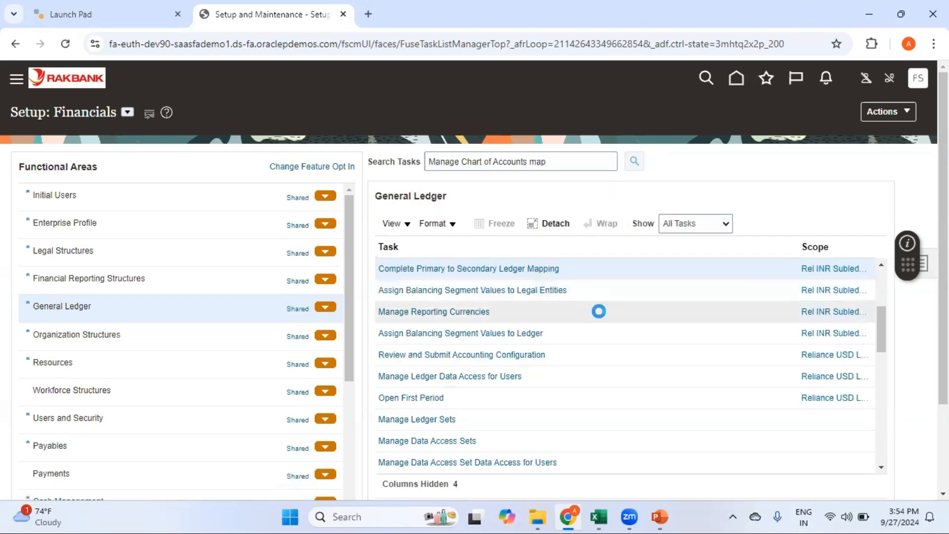
left_click(505, 271)
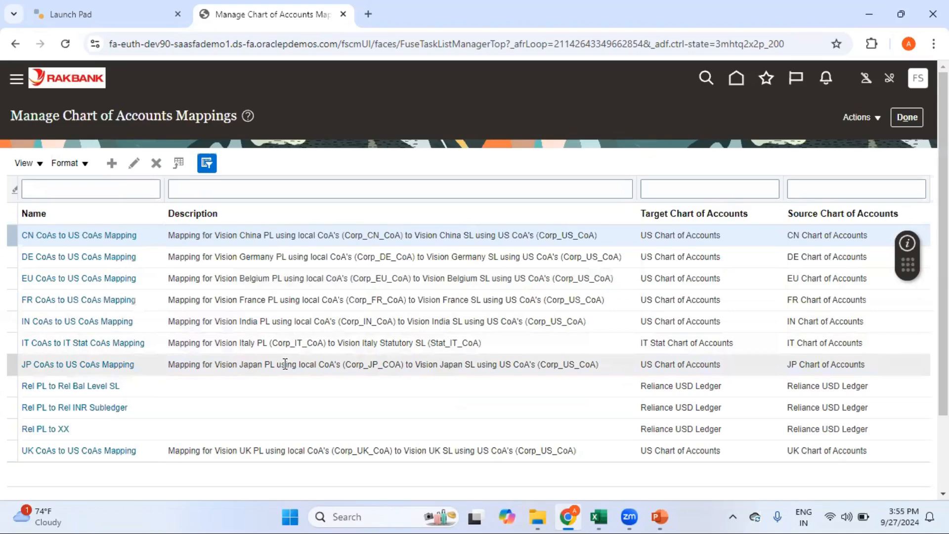
Step: Create a new chart of accounts mapping named "Rel USD PL to Rel INR Subledgr SL"
left_click(117, 170)
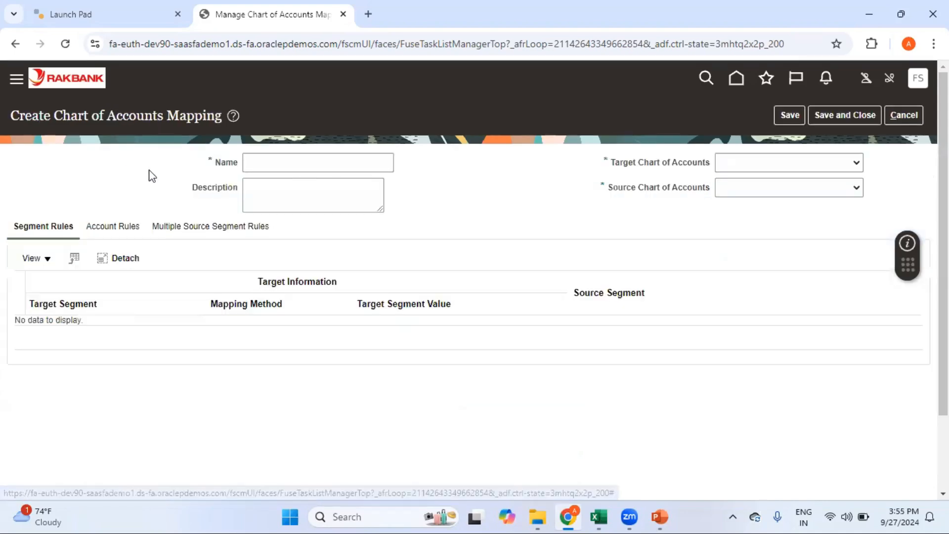
left_click(314, 165)
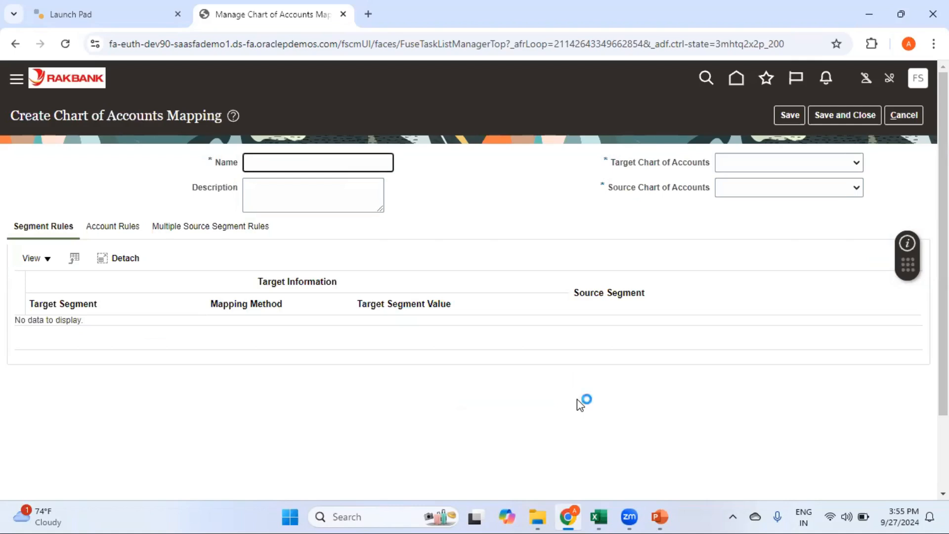
type("Rel USD PL to Rel INR ")
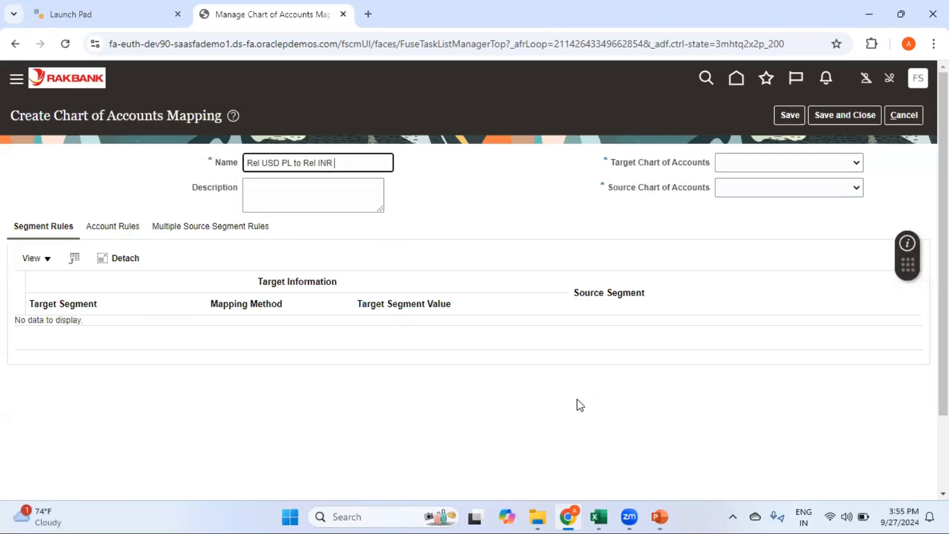
type("Subledger S")
key("BackSpace")
key("BackSpace")
key("BackSpace")
type("dgr SL")
Step: Enter the mapping description "Reliance USD Primary Ledger COA to Reliance INR Subledger level Secondary Ledger COA Mapping"
left_click(348, 184)
type("Re")
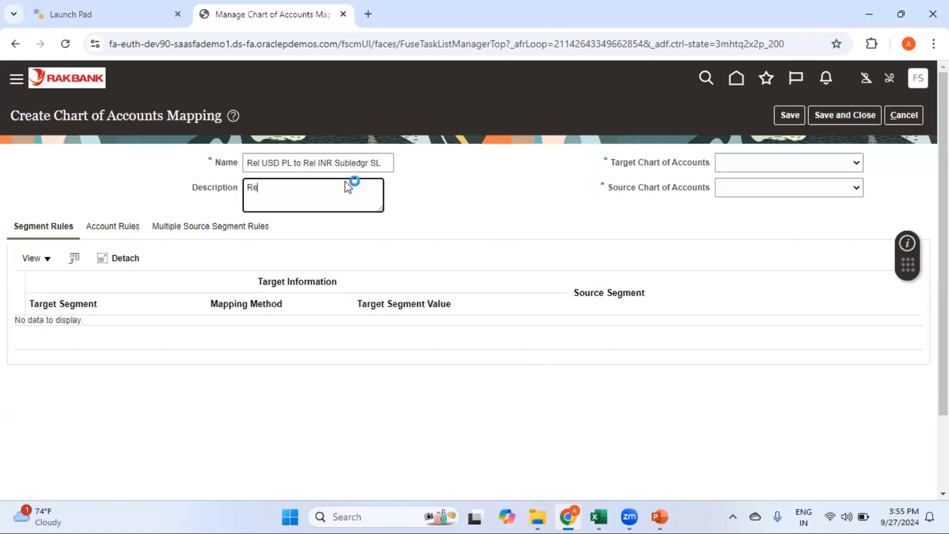
type("liance USD PRimar")
key("BackSpace")
key("BackSpace")
key("BackSpace")
key("BackSpace")
key("BackSpace")
type("rimary Ledger COA")
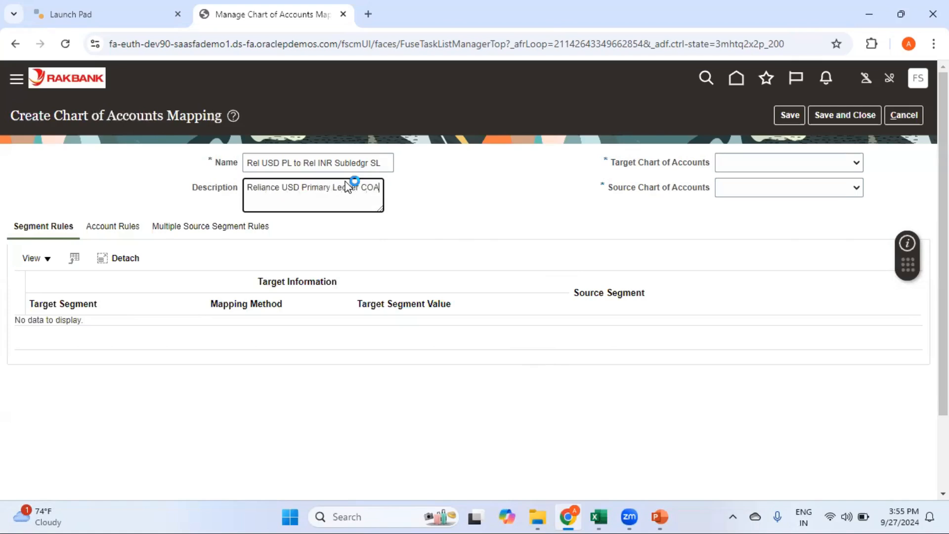
type(" to Reliance INR Subled")
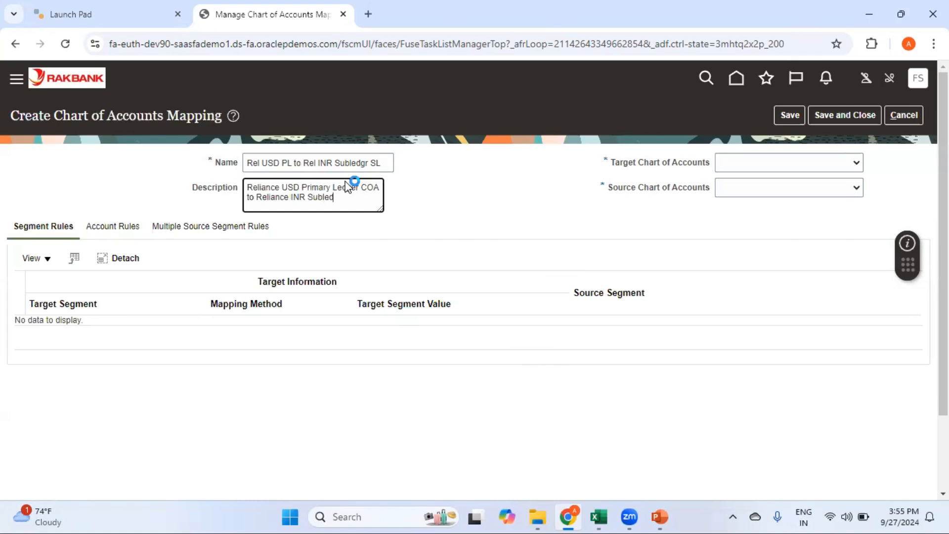
type("ger level S")
type("econdar")
type("y Ledger COA")
type(" Mapping")
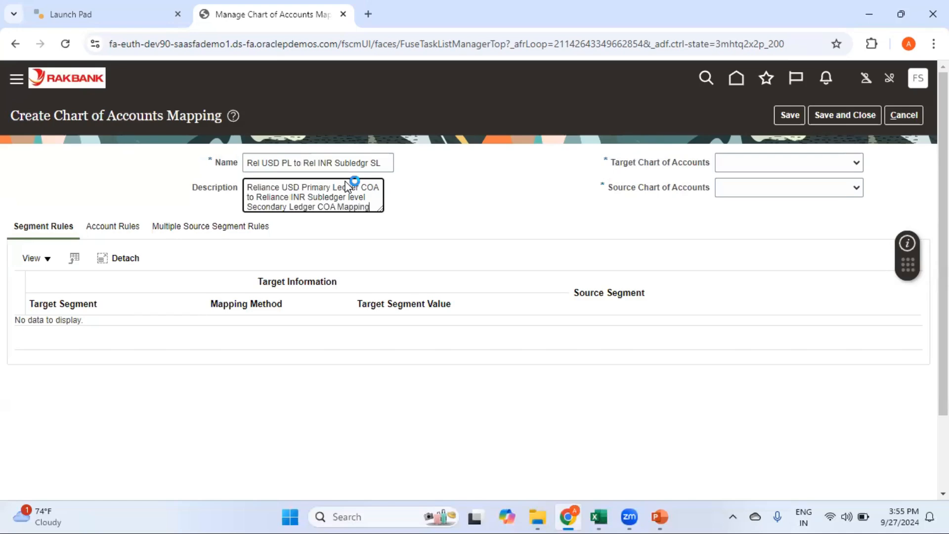
left_click(565, 199)
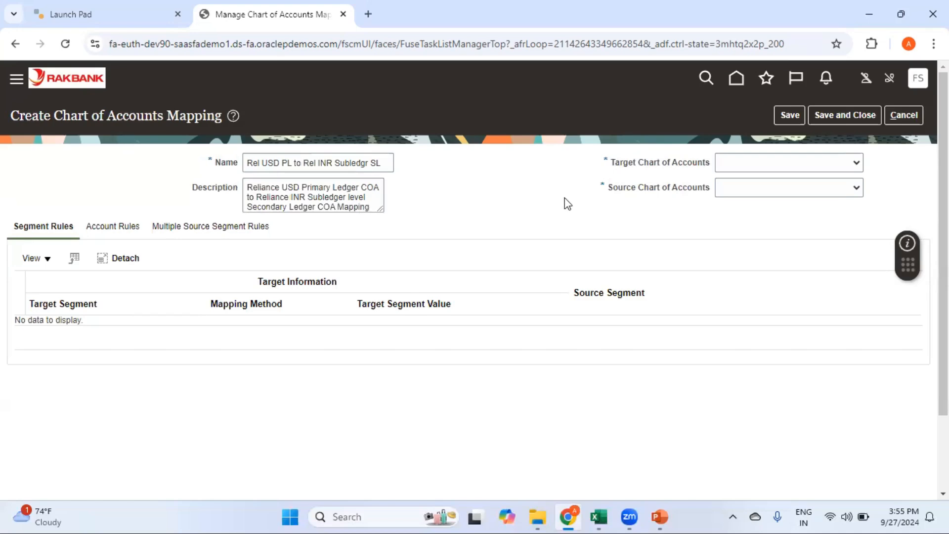
Step: Consult the Excel sheet of secondary ledger data conversion options for the chart of accounts each secondary ledger uses
key("alt+Tab")
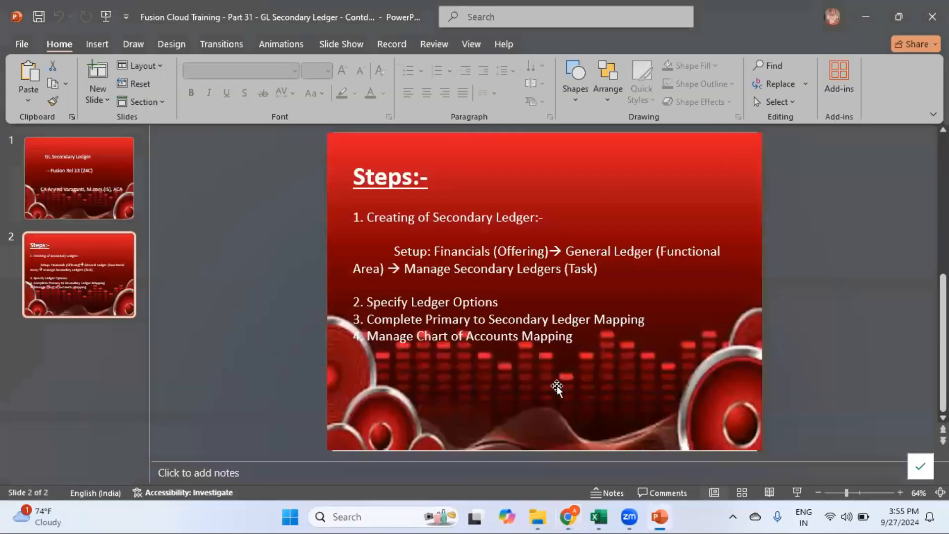
key("alt+Tab")
mouse_move(600, 518)
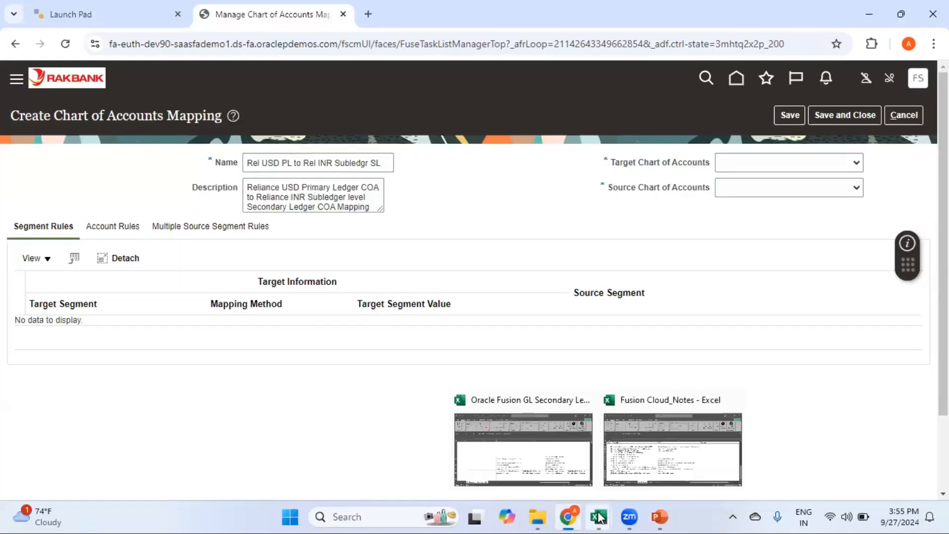
left_click(542, 459)
key("Up")
key("Up")
key("Up")
key("Up")
key("Up")
key("Up")
key("Up")
key("Up")
key("Up")
key("Up")
key("Up")
key("Up")
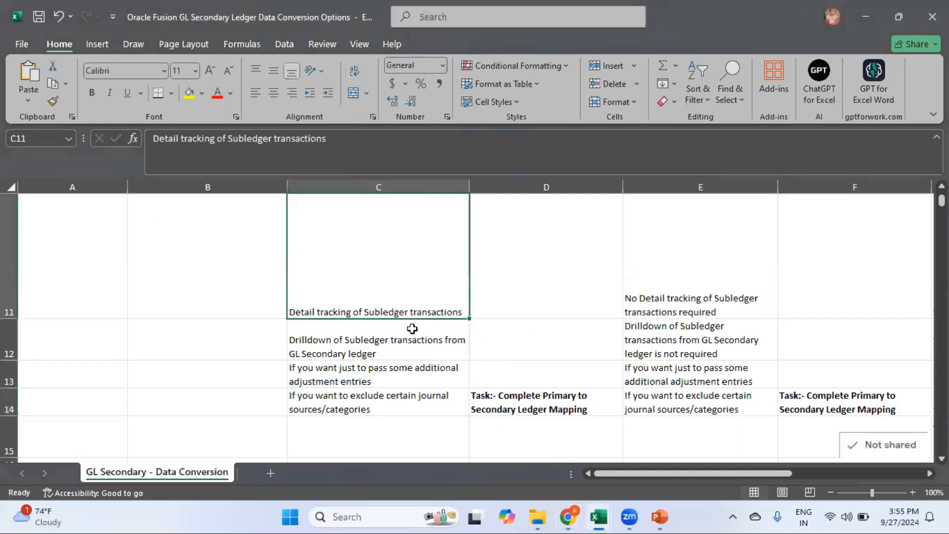
key("Down")
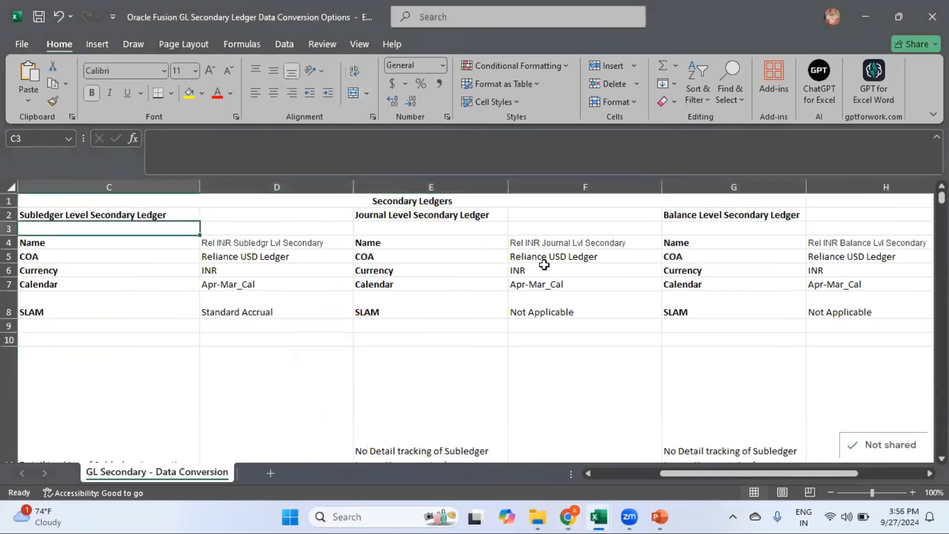
left_click(579, 256)
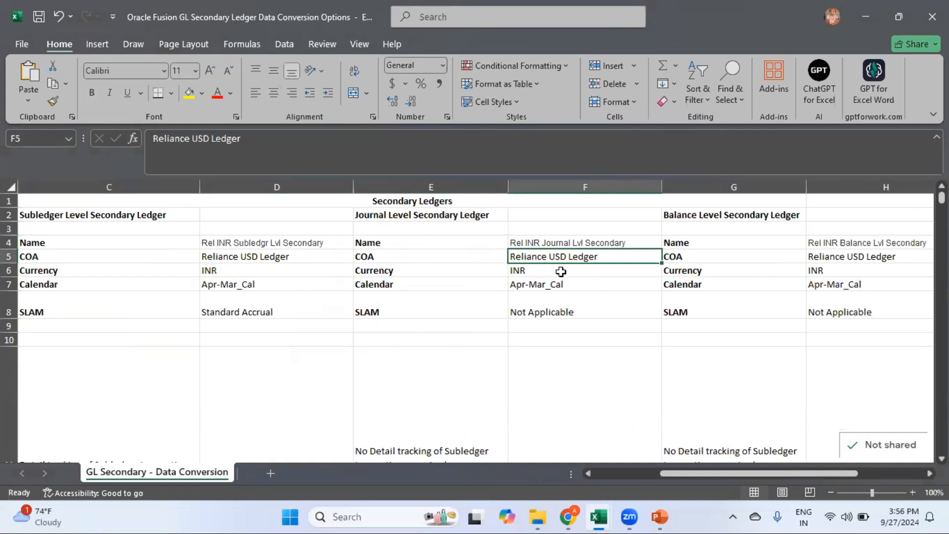
Step: Return to Oracle Fusion and set the mapping's target chart of accounts to Reliance USD Ledger
key("alt+Tab")
left_click(767, 166)
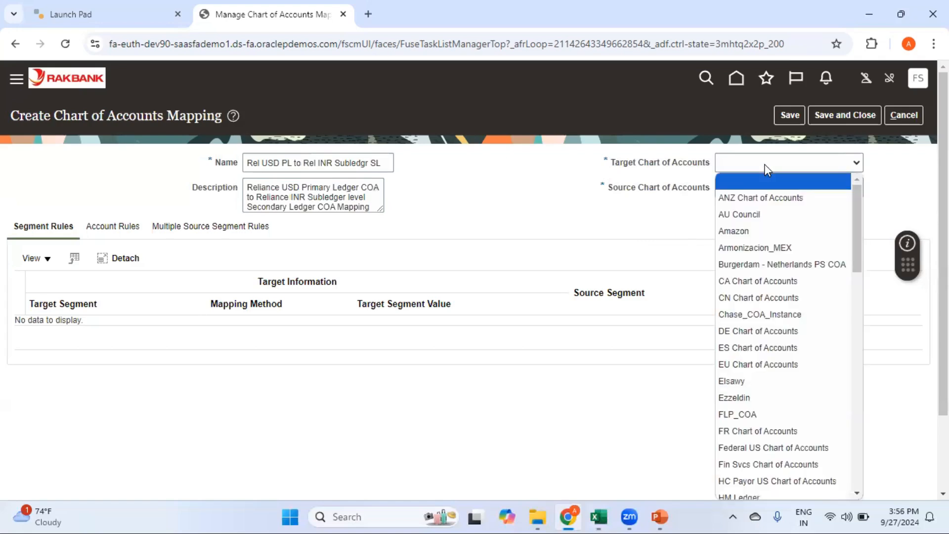
key("r")
key("r")
key("r")
key("r")
key("r")
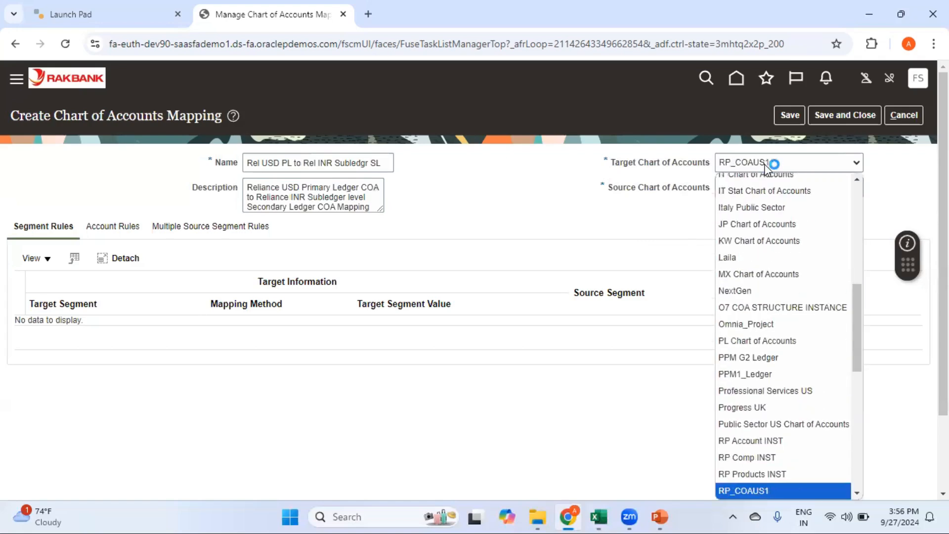
key("r")
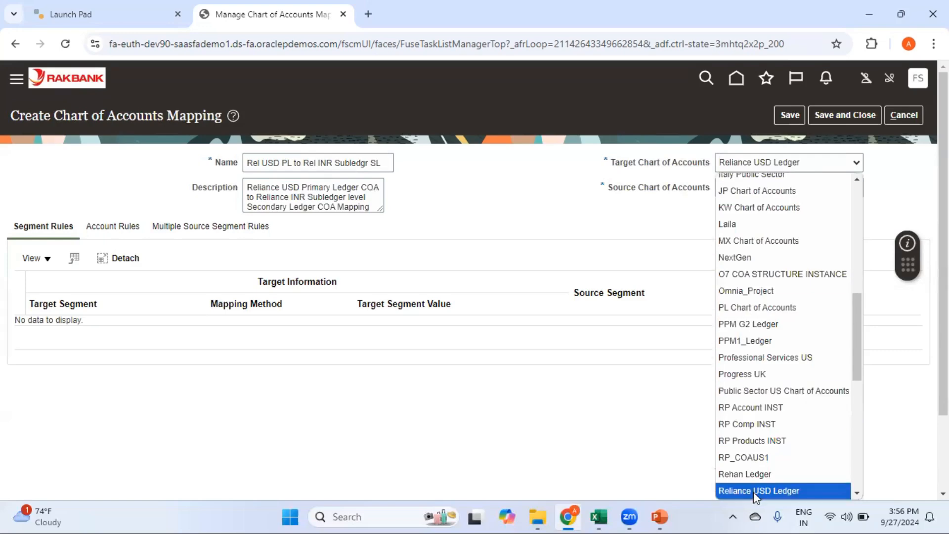
left_click(777, 490)
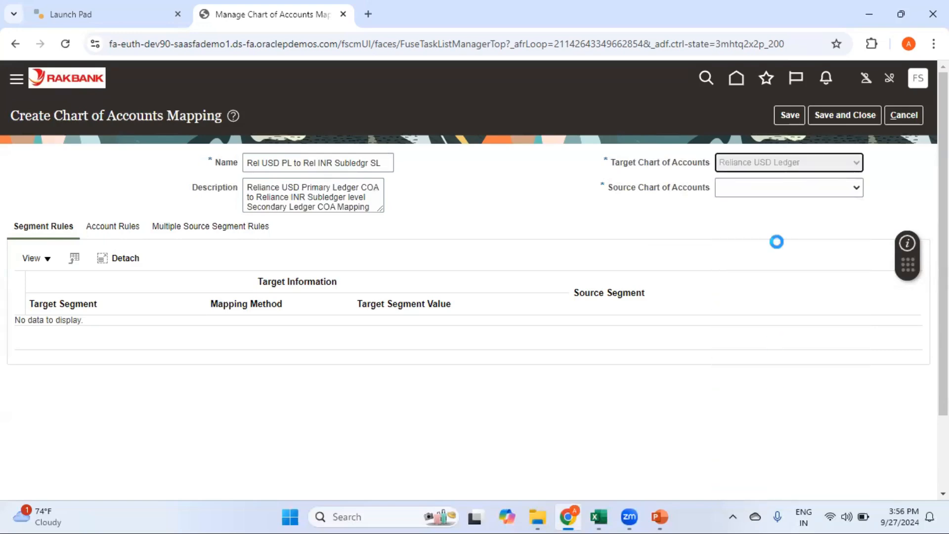
Step: Set the mapping's source chart of accounts to Reliance USD Ledger
left_click(817, 192)
key("r")
key("r")
key("r")
key("r")
key("r")
key("r")
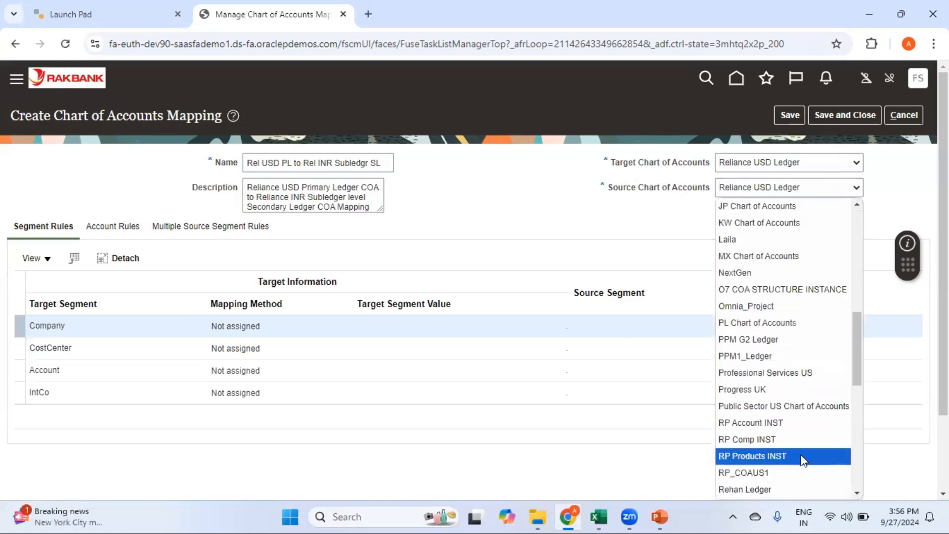
key("r")
key("r")
key("r")
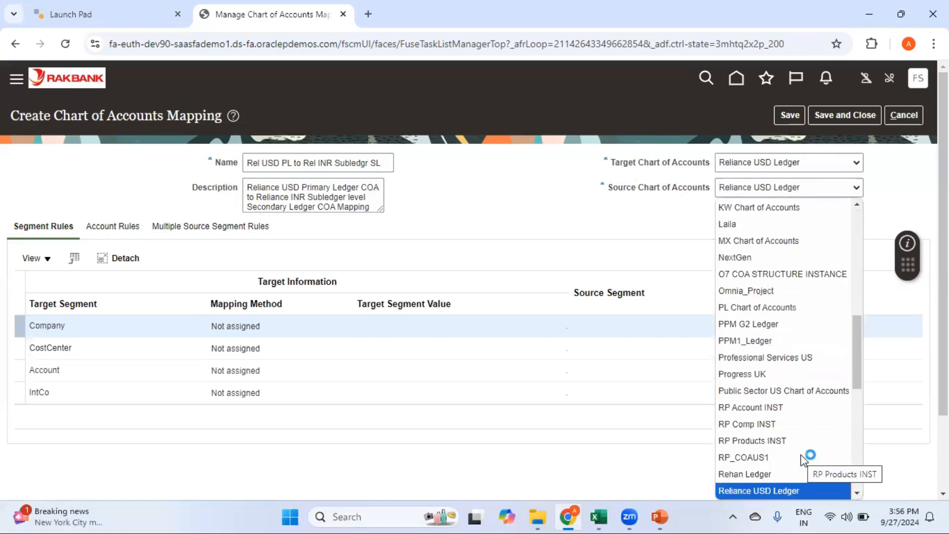
left_click(797, 489)
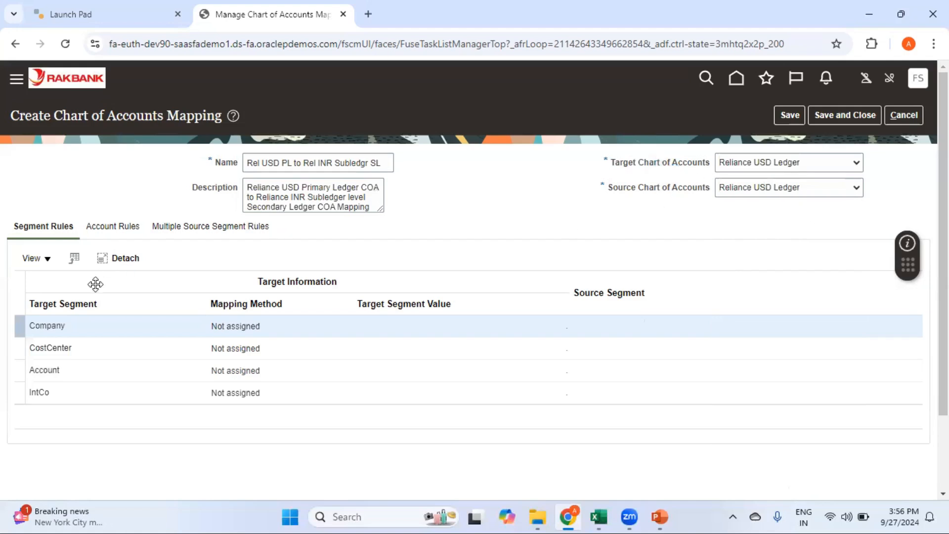
Step: Map the Company target segment with the method "Copy value from source" and Company as its source segment
left_click(294, 336)
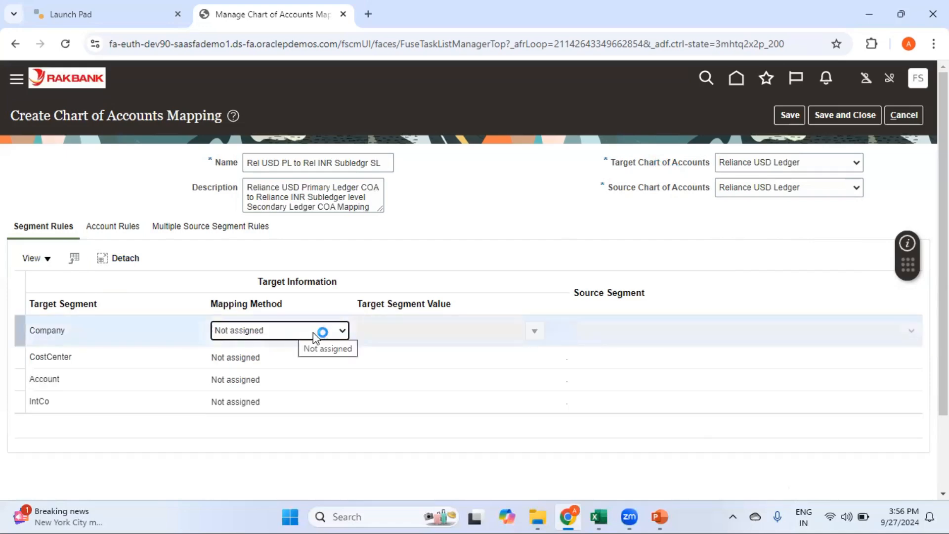
left_click(314, 338)
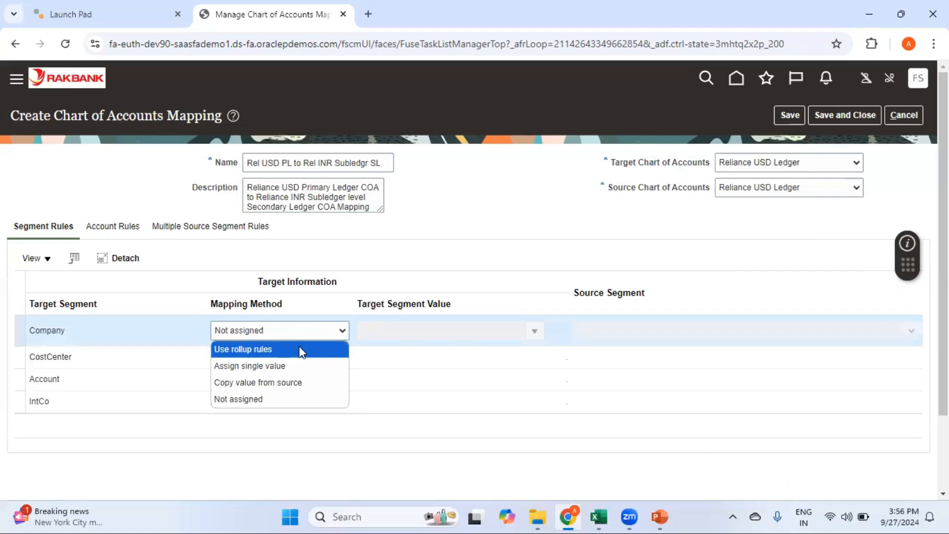
left_click(301, 386)
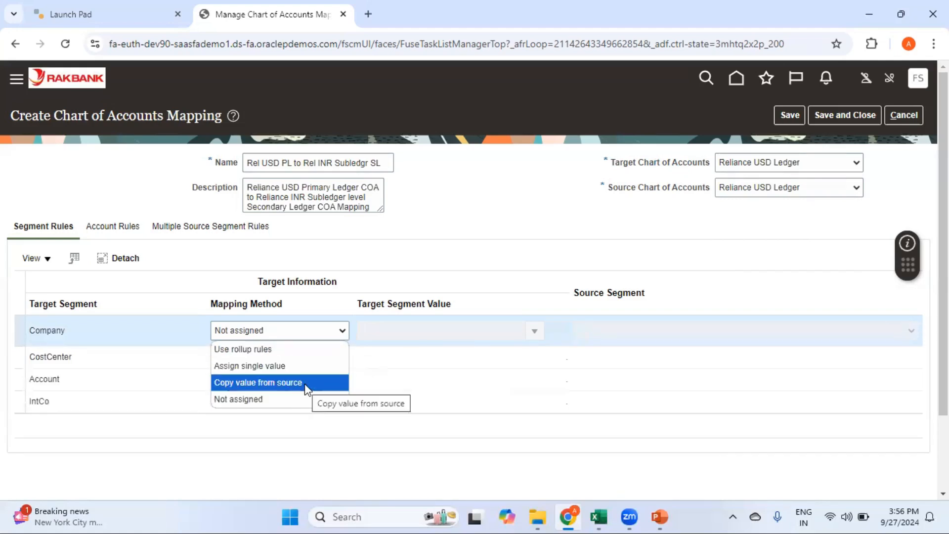
left_click(305, 384)
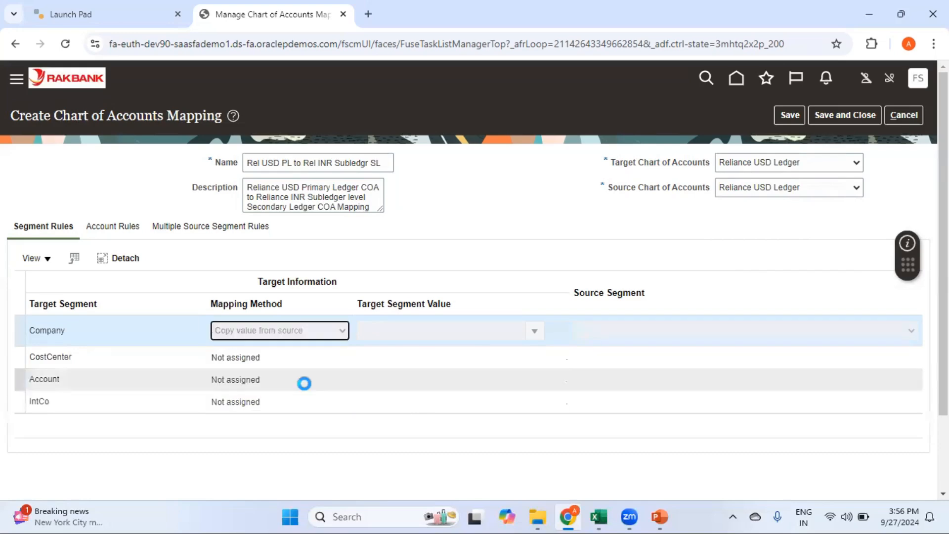
left_click(591, 345)
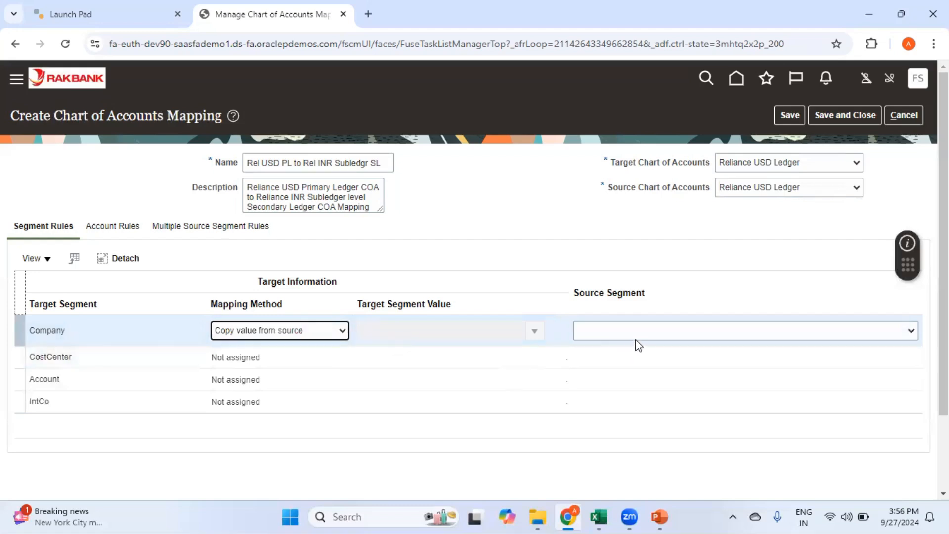
left_click(52, 326)
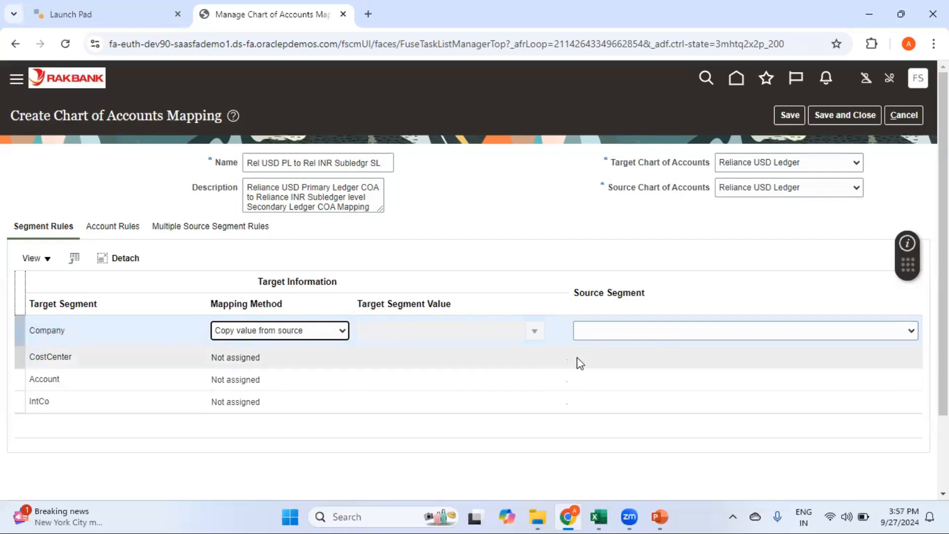
left_click(669, 332)
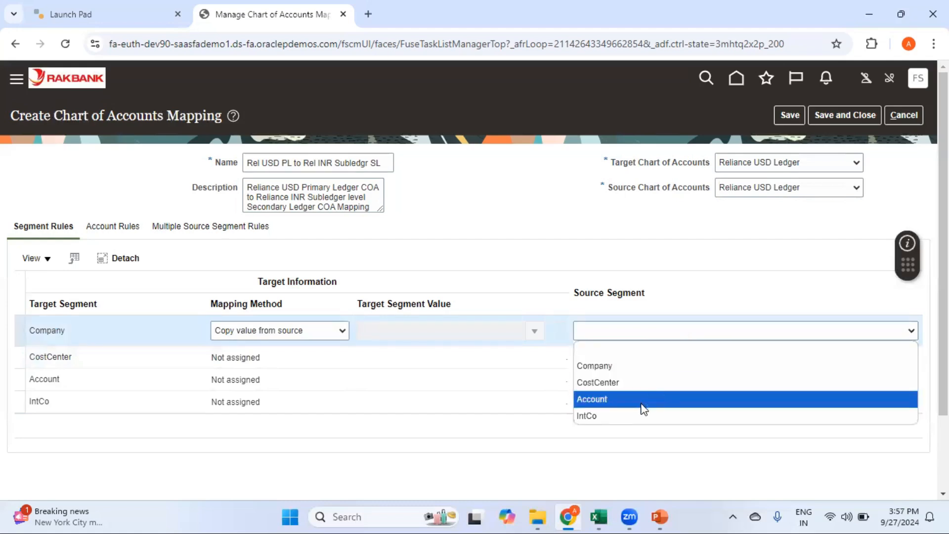
left_click(644, 369)
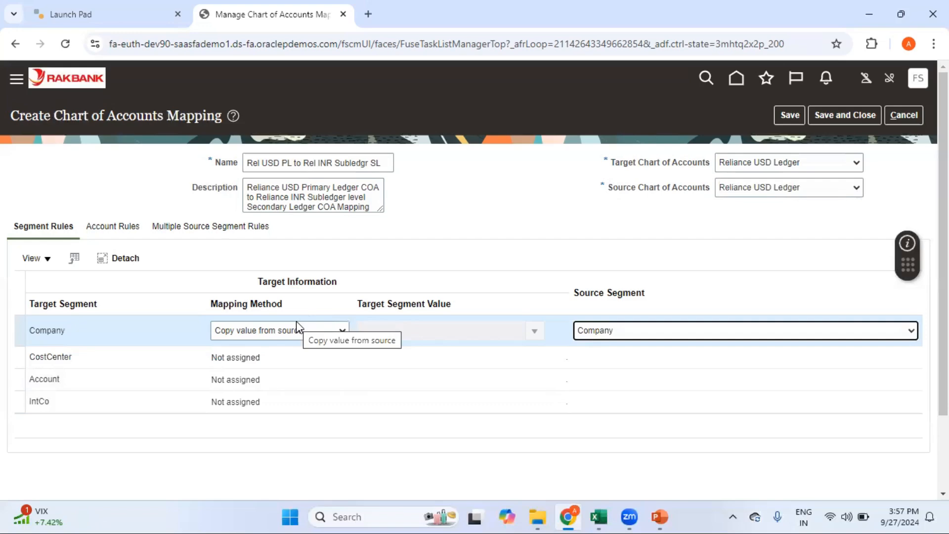
Step: Map the CostCenter target segment with the method "Copy value from source" and CostCenter as its source segment
left_click(266, 361)
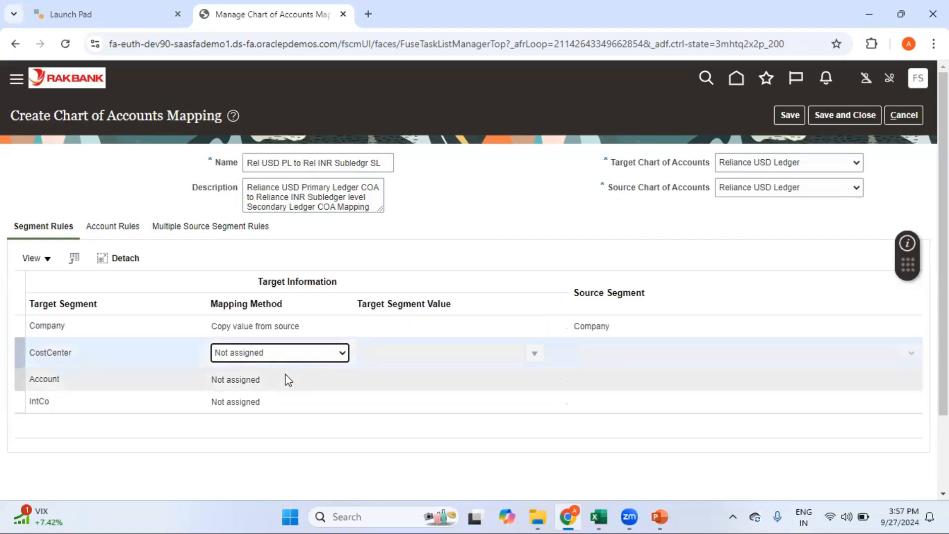
left_click(303, 358)
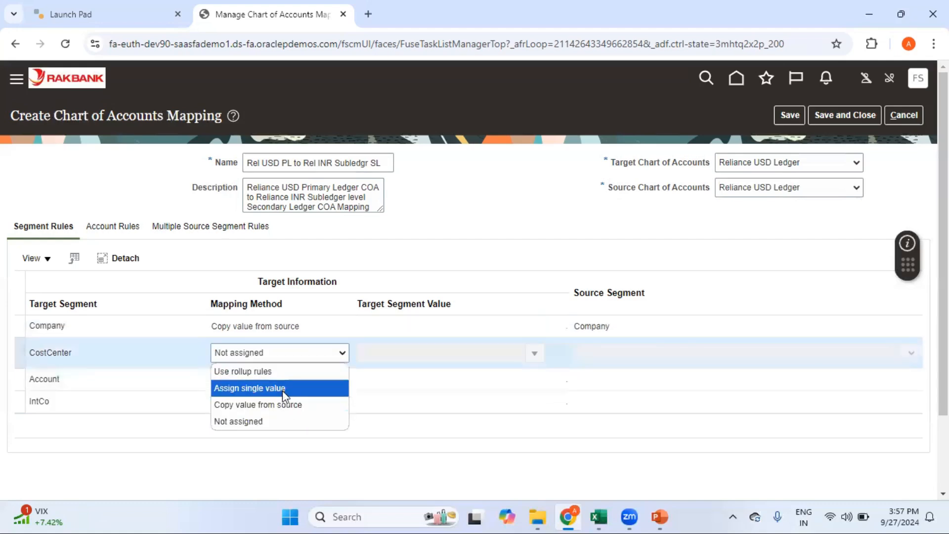
left_click(285, 403)
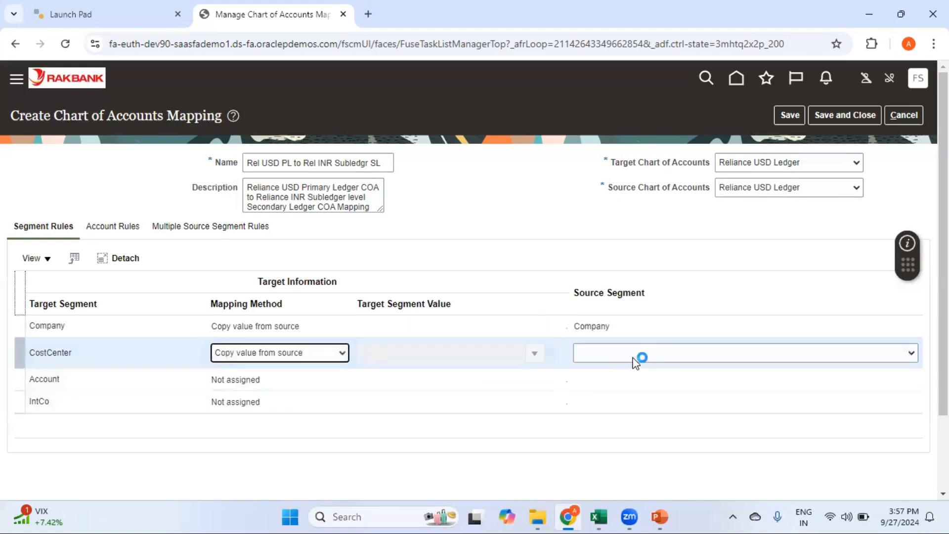
left_click(636, 354)
left_click(614, 404)
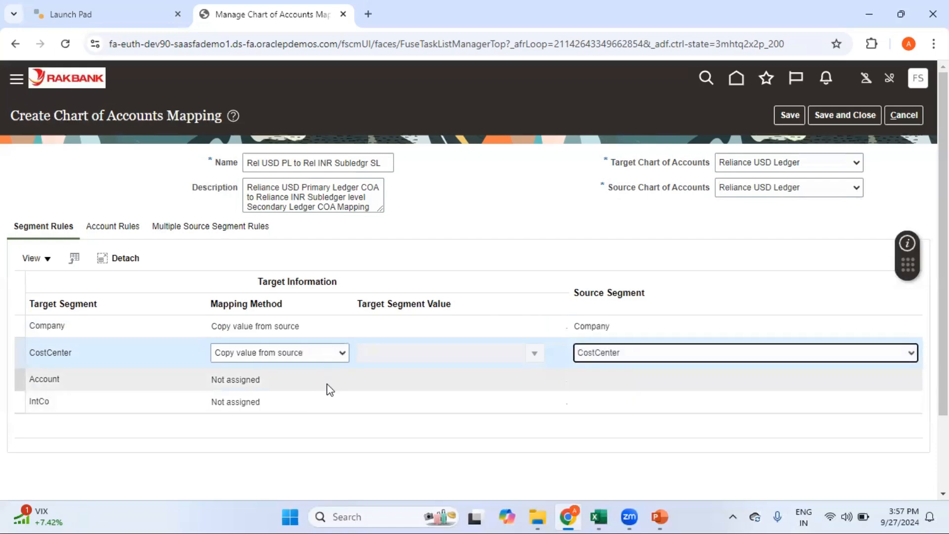
Step: Map the Account target segment with the method "Use rollup rules" and Account as its source segment
left_click(277, 384)
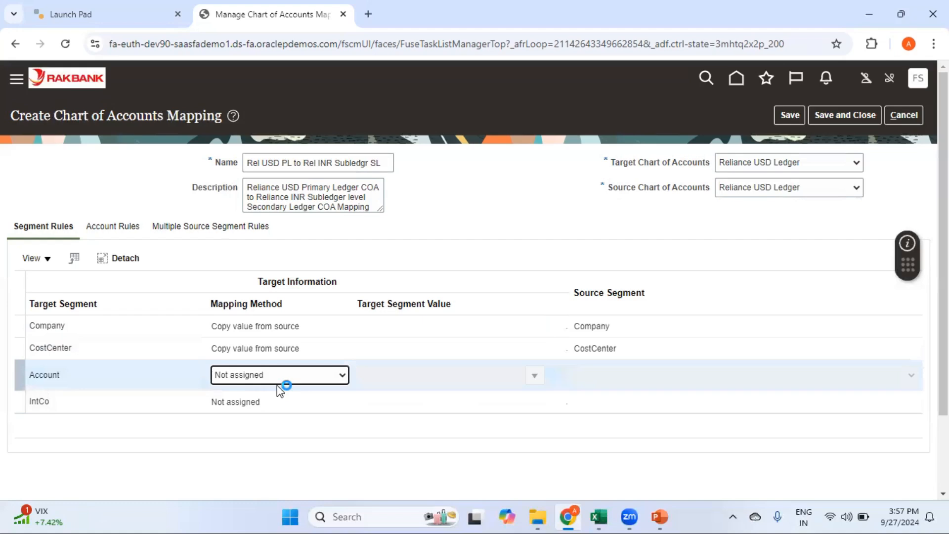
left_click(299, 379)
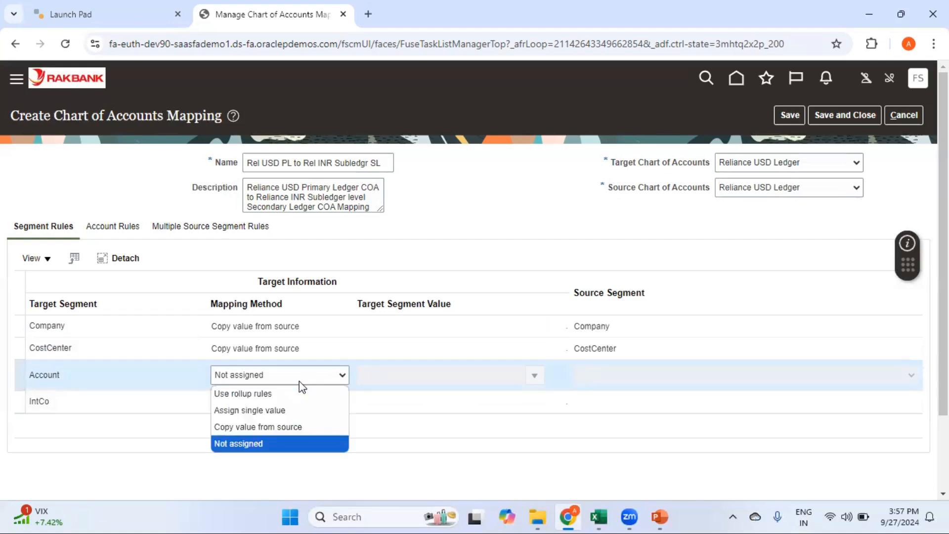
left_click(296, 427)
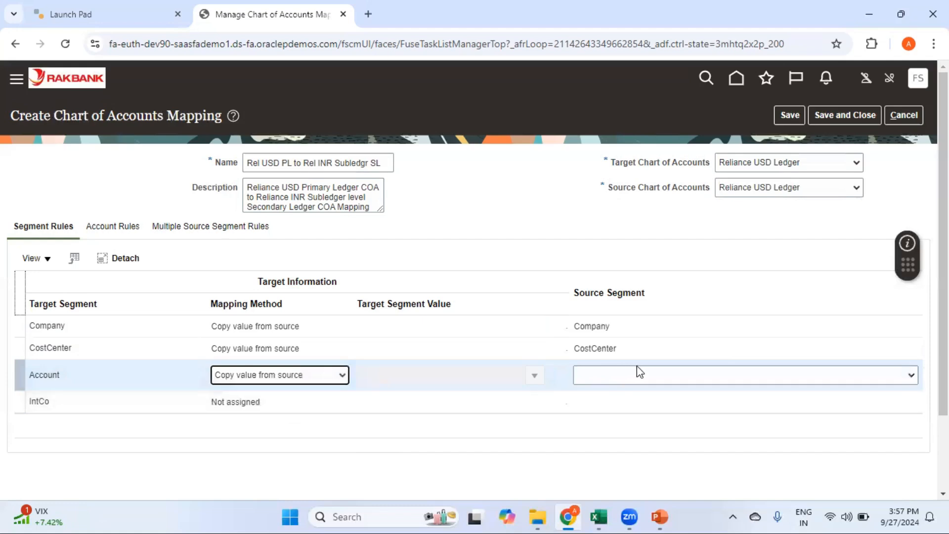
left_click(327, 378)
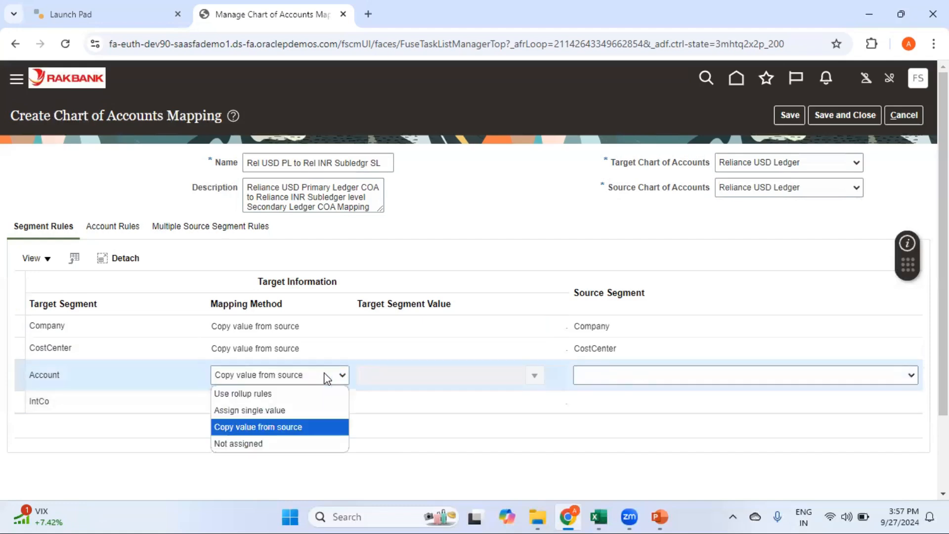
left_click(301, 410)
left_click(286, 393)
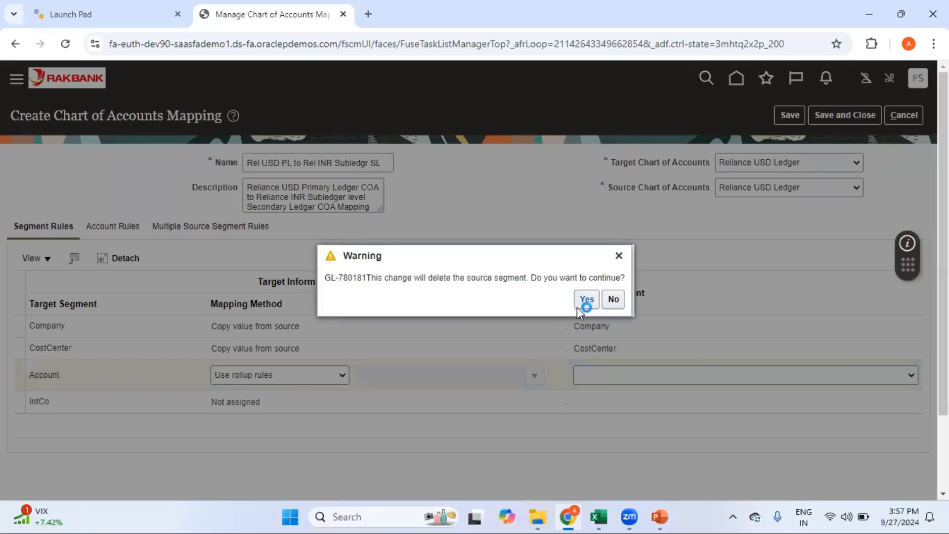
left_click(585, 300)
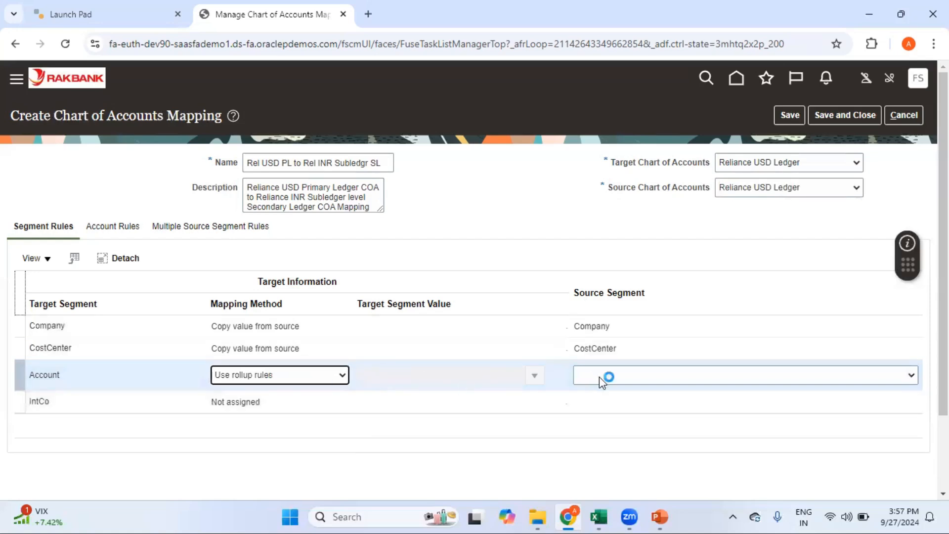
left_click(629, 375)
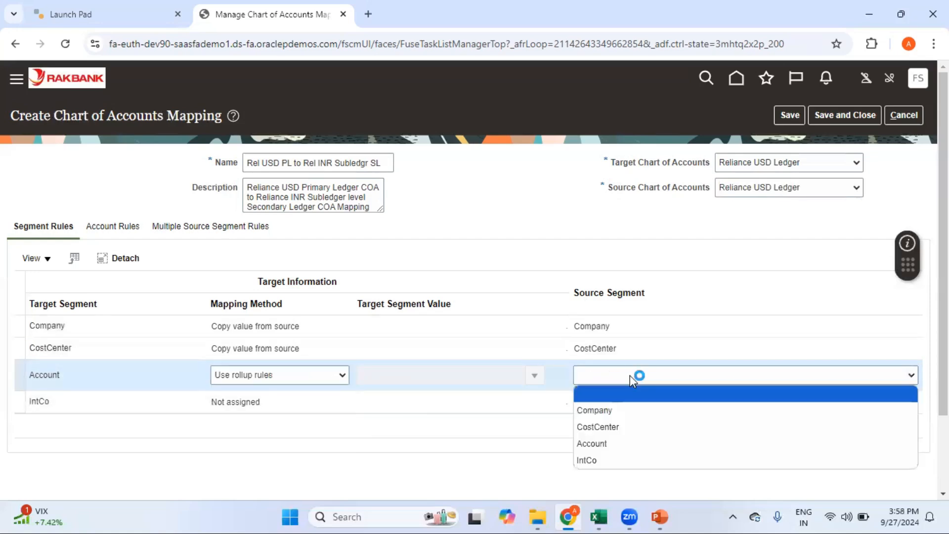
left_click(620, 443)
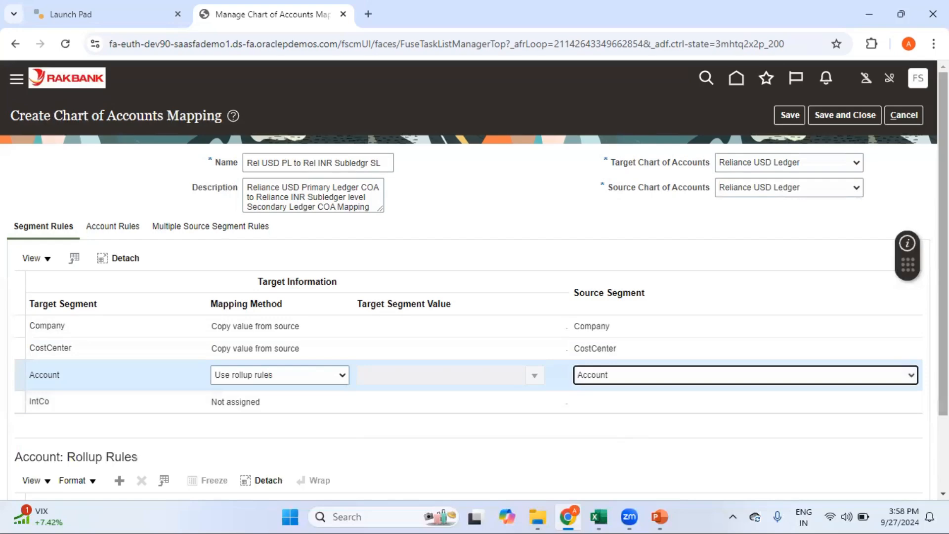
Step: Add a rollup rule for the Account segment with target value 11010, Cash Checking- BA
scroll(475, 277, "down", 2)
left_click(119, 387)
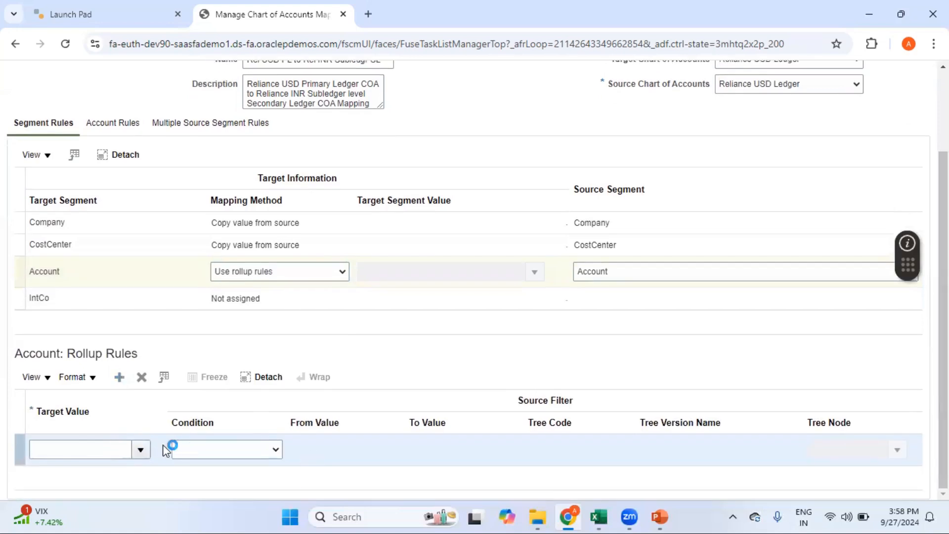
left_click(141, 449)
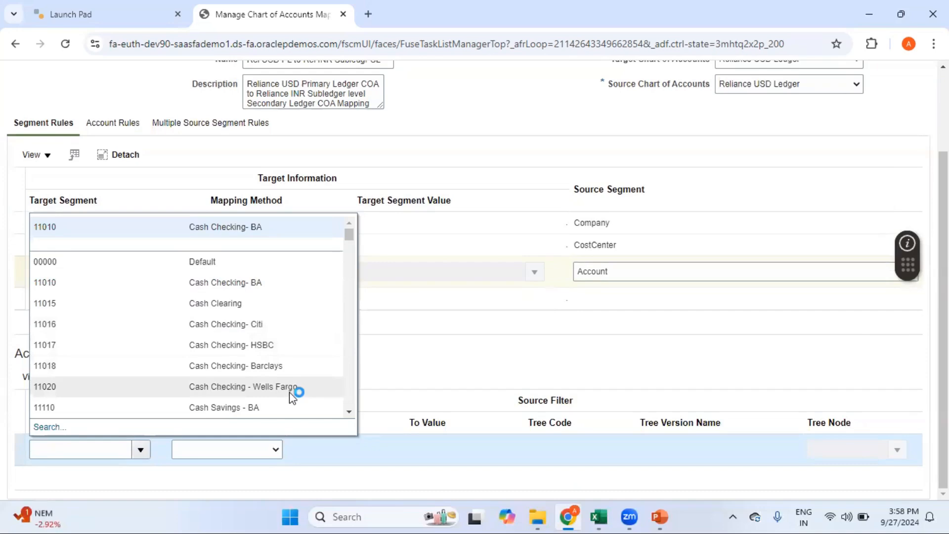
left_click(349, 414)
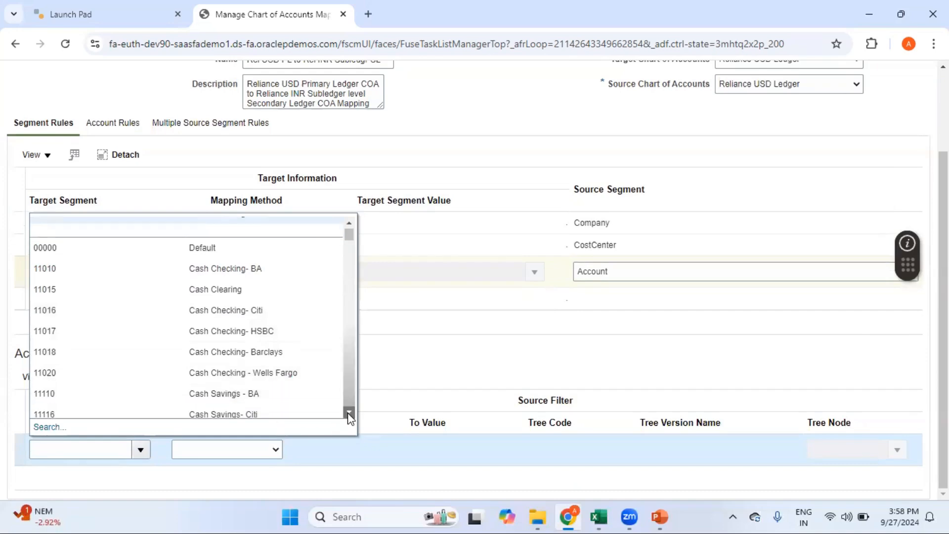
left_click(349, 413)
left_click(349, 414)
left_click(349, 414)
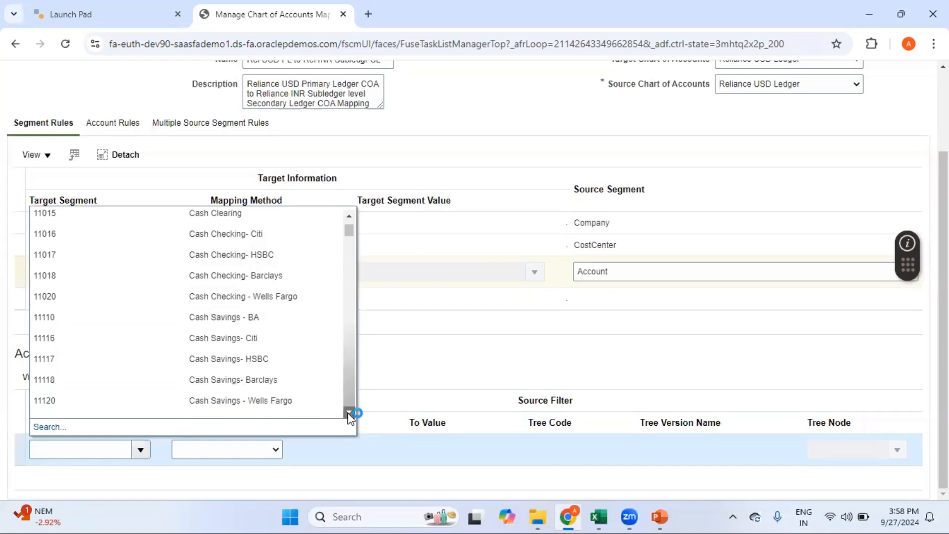
left_click(349, 413)
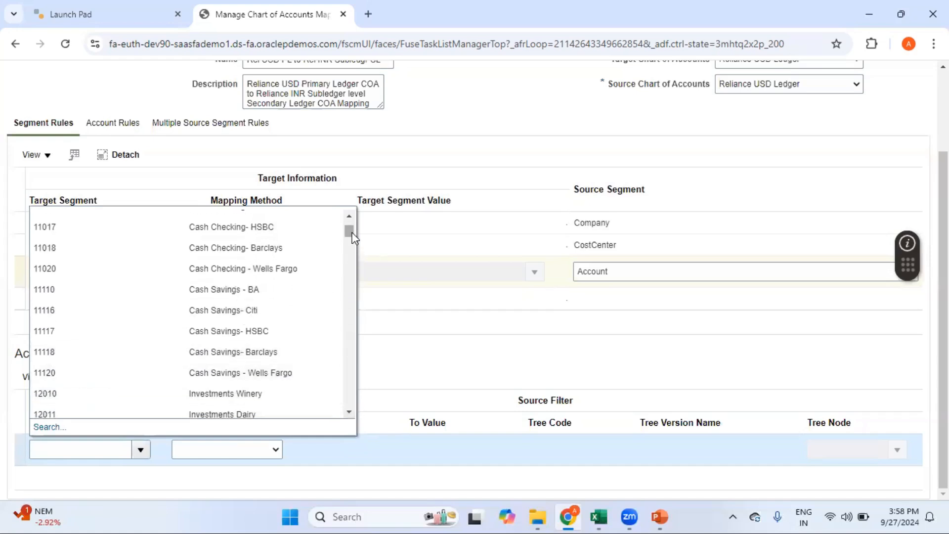
left_click_drag(352, 235, 360, 214)
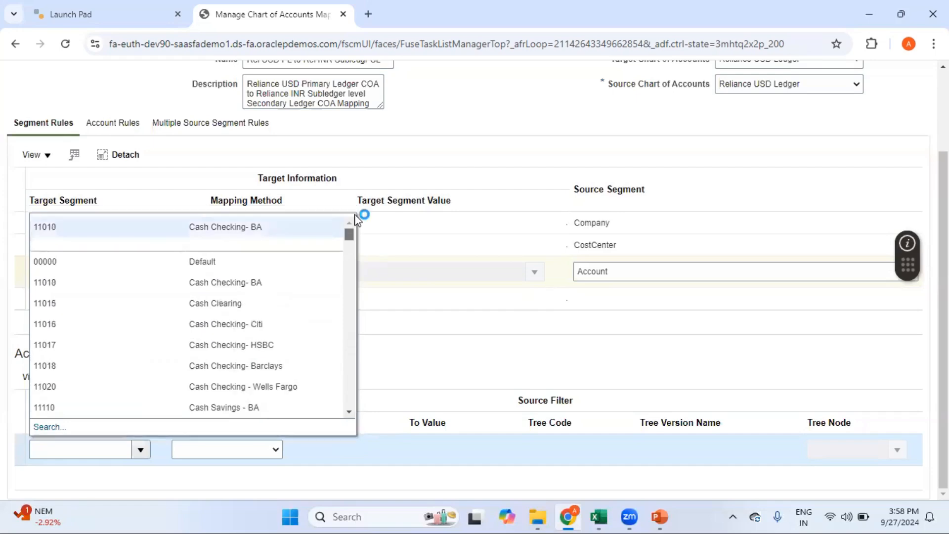
left_click(282, 233)
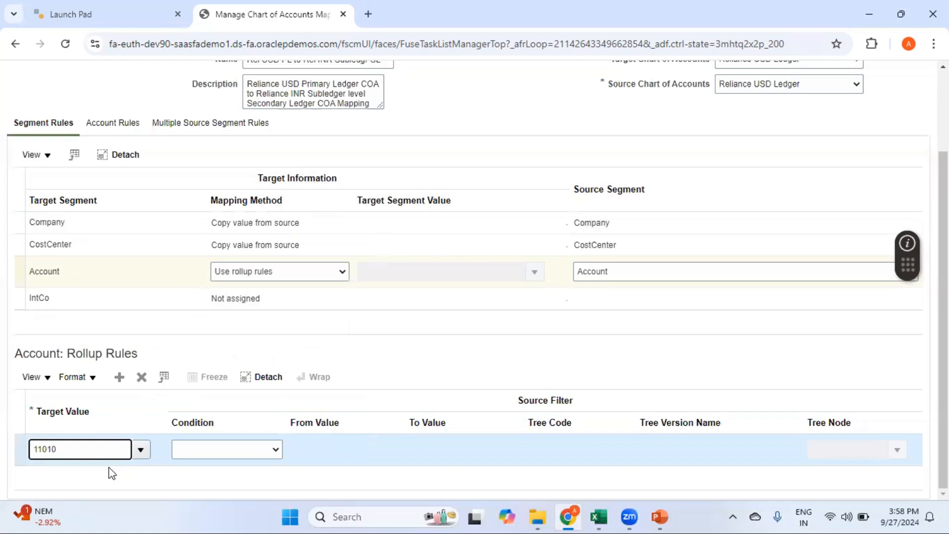
Step: Set the rollup rule's source filter to the condition Between, from value 10000 to value 119999
left_click(215, 449)
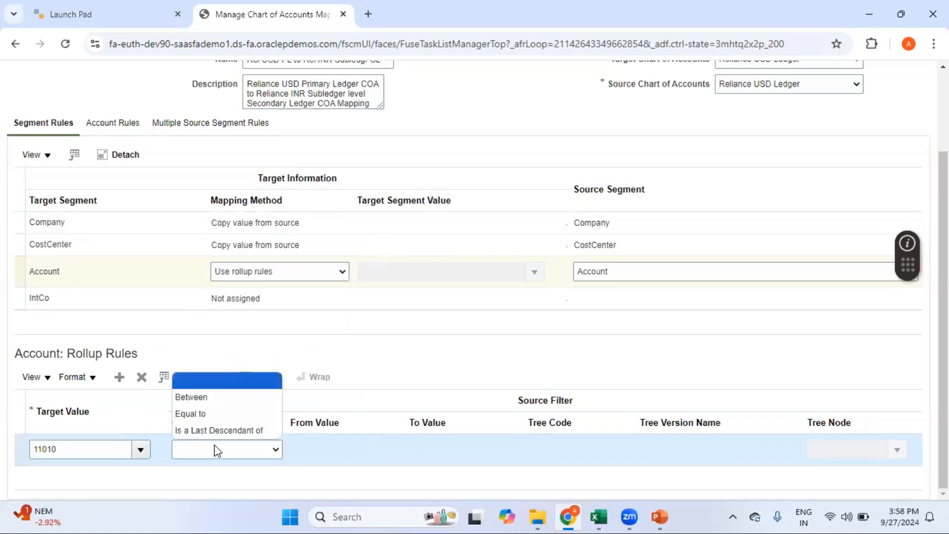
left_click(217, 401)
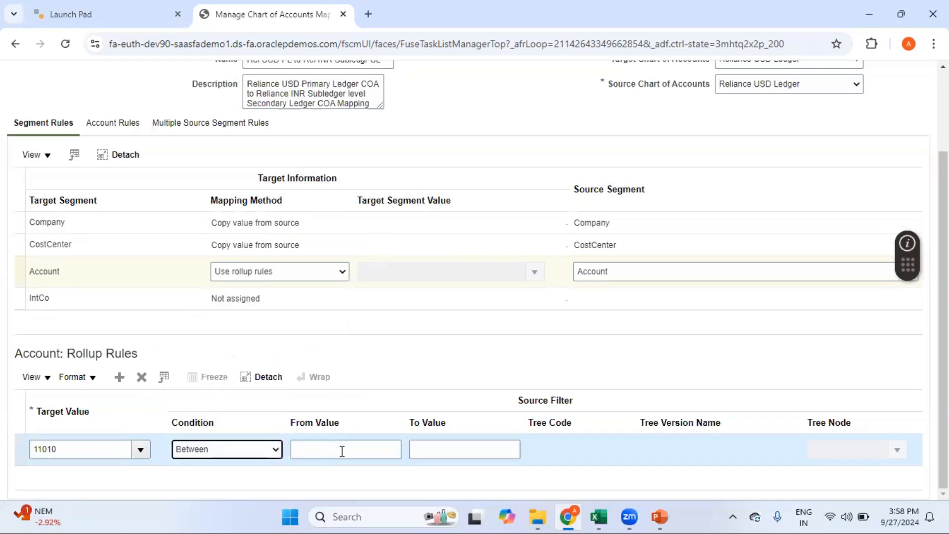
left_click(342, 451)
type("1")
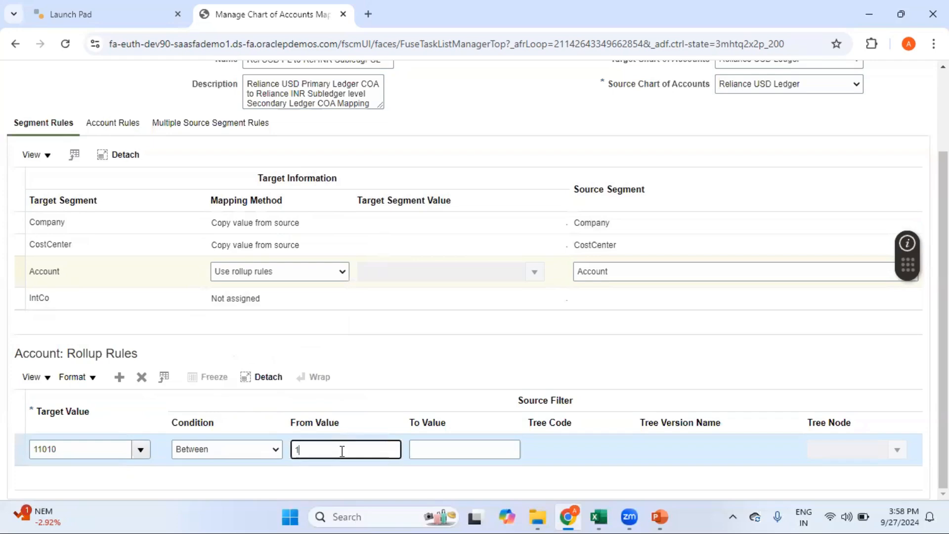
type("0000")
left_click(414, 450)
type("11")
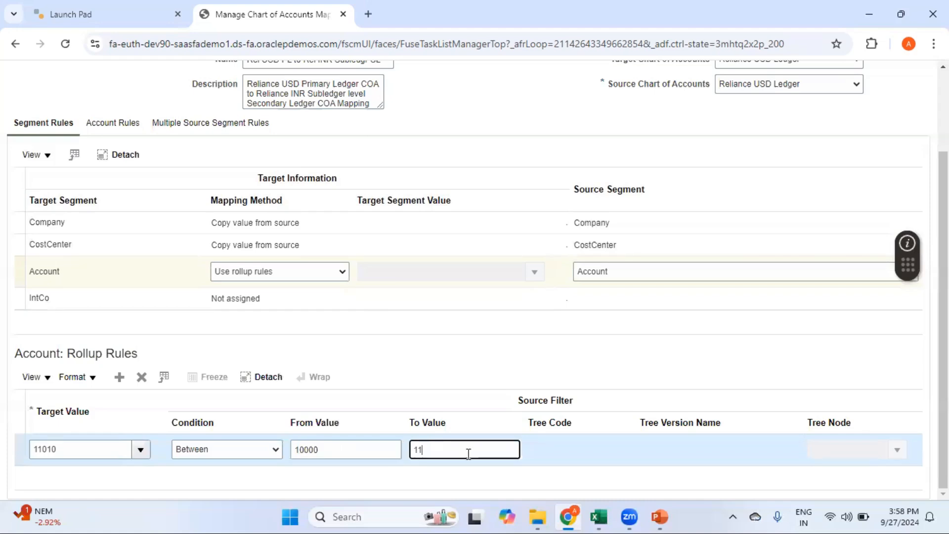
type("9999")
left_click(555, 374)
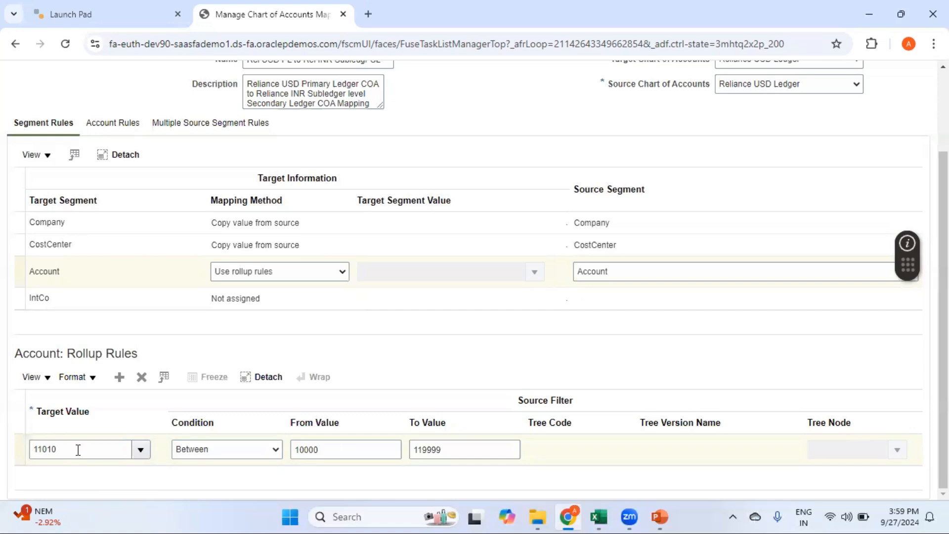
Step: Map the IntCo target segment with the method "Assign single value" and target segment value 000
left_click(286, 296)
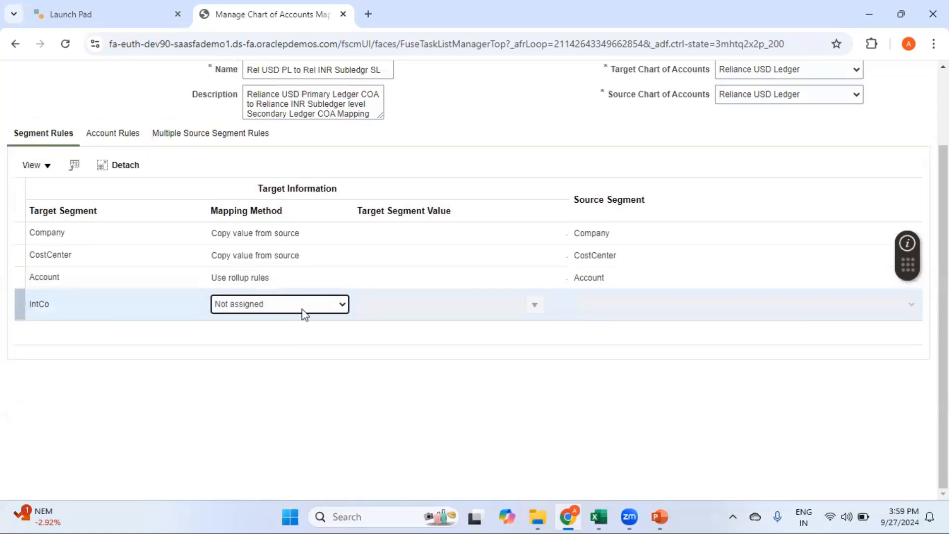
left_click(301, 309)
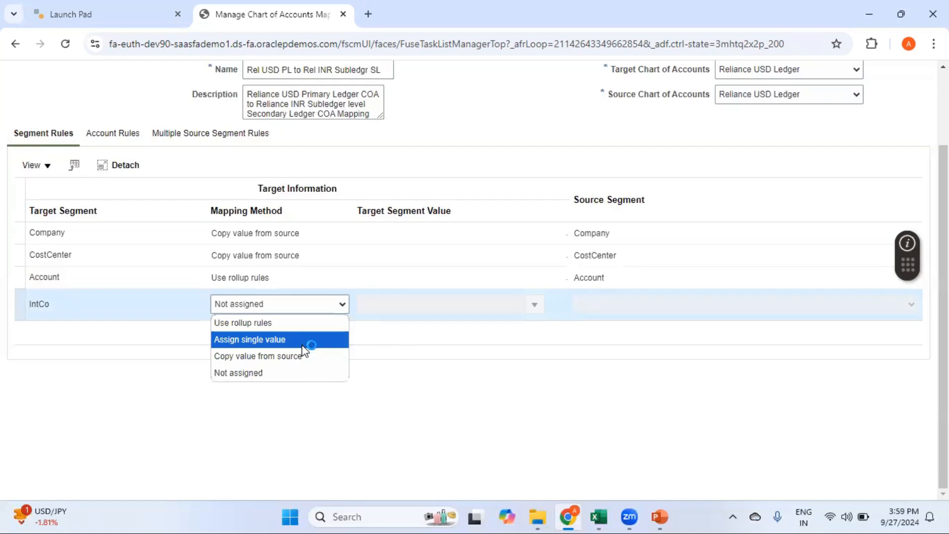
left_click(304, 340)
left_click(535, 307)
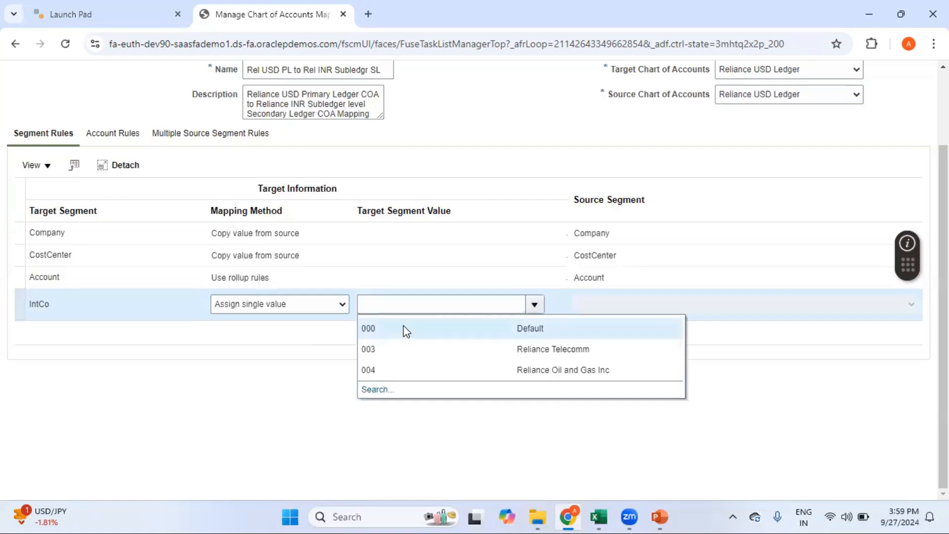
left_click(406, 330)
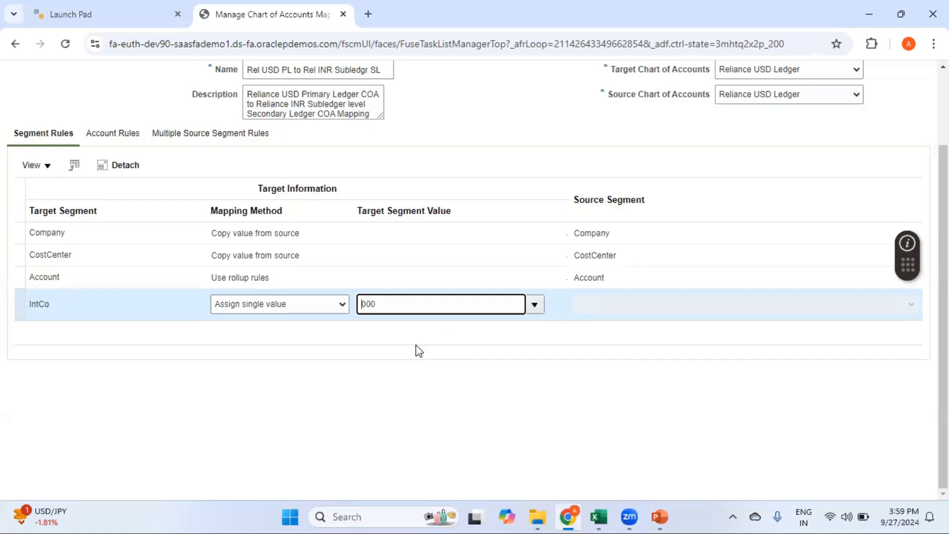
left_click(498, 362)
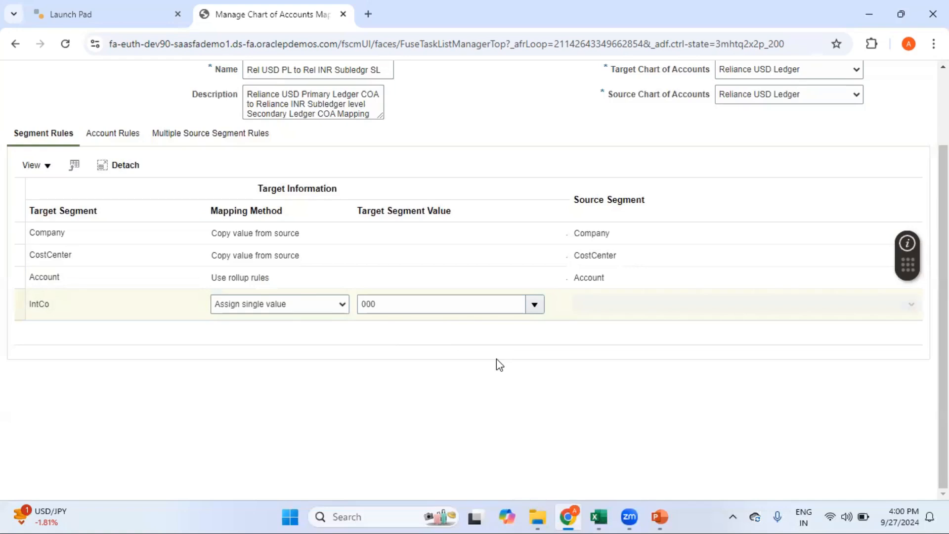
Step: Save and close the new chart of accounts mapping, and finish the Manage Chart of Accounts Mappings task
left_click(282, 277)
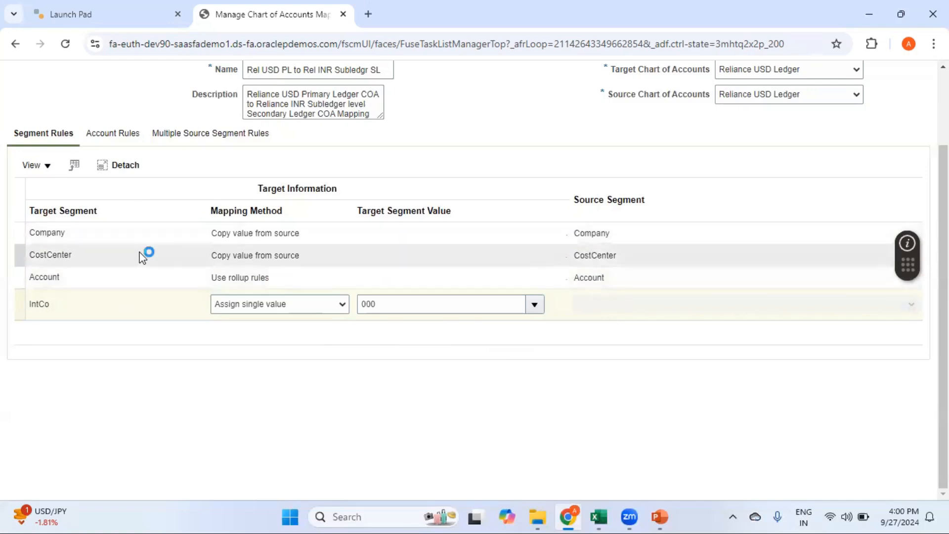
scroll(909, 188, "up", 2)
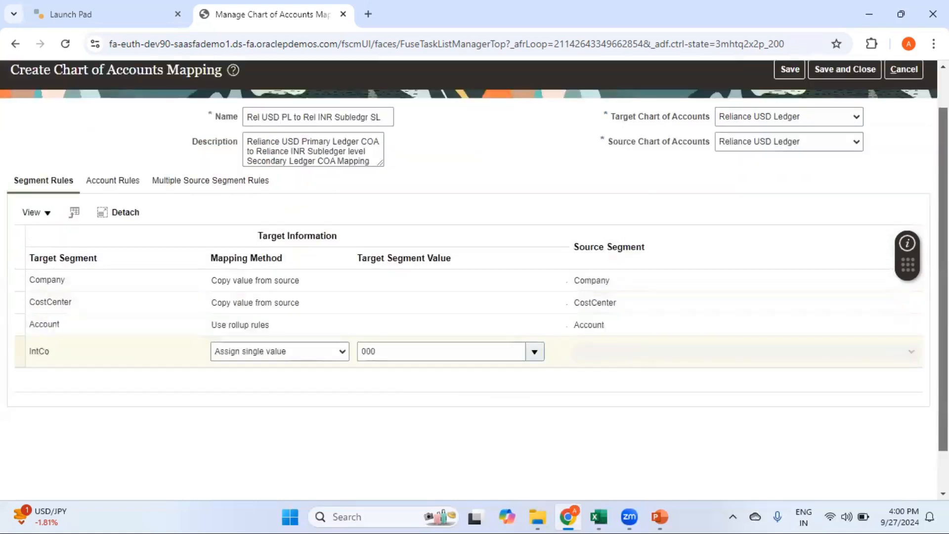
left_click(851, 117)
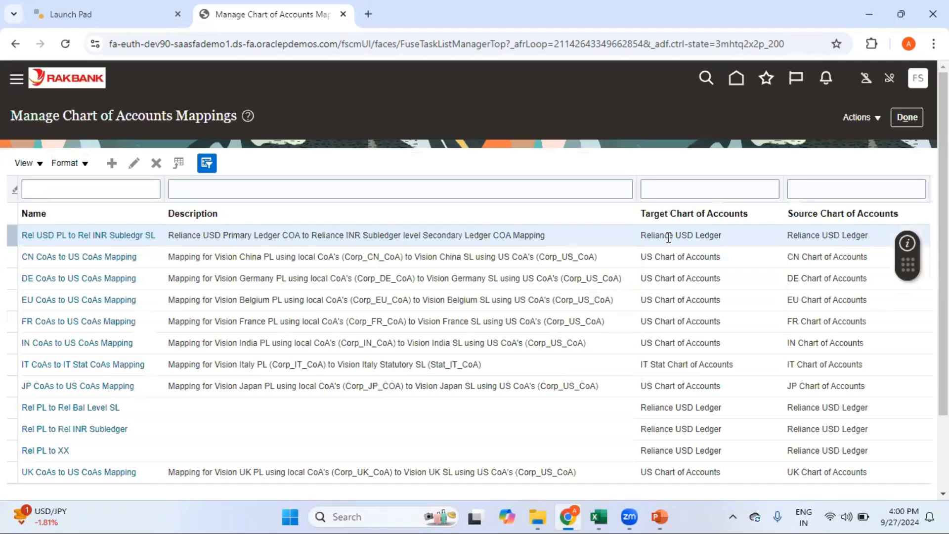
left_click(907, 119)
Step: Switch to PowerPoint to consult the slide listing the secondary ledger setup steps
left_click(660, 517)
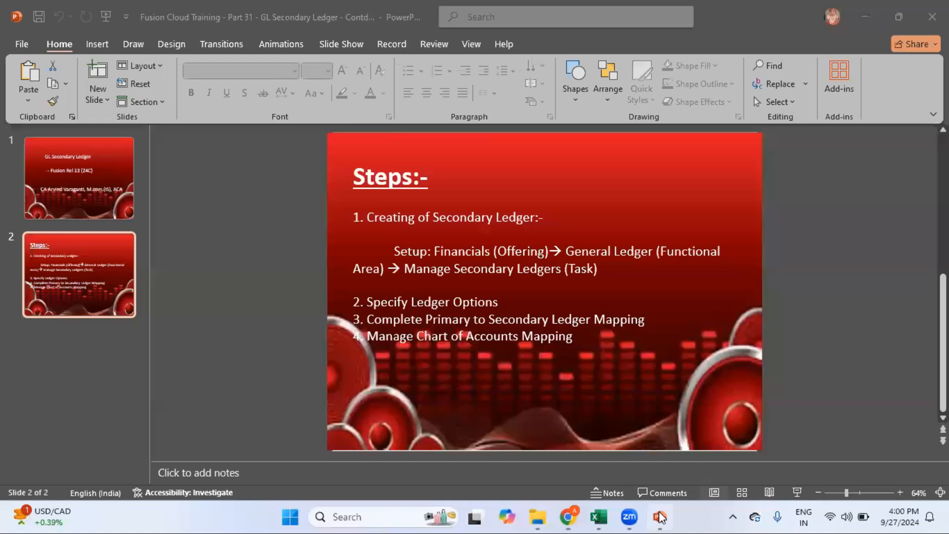